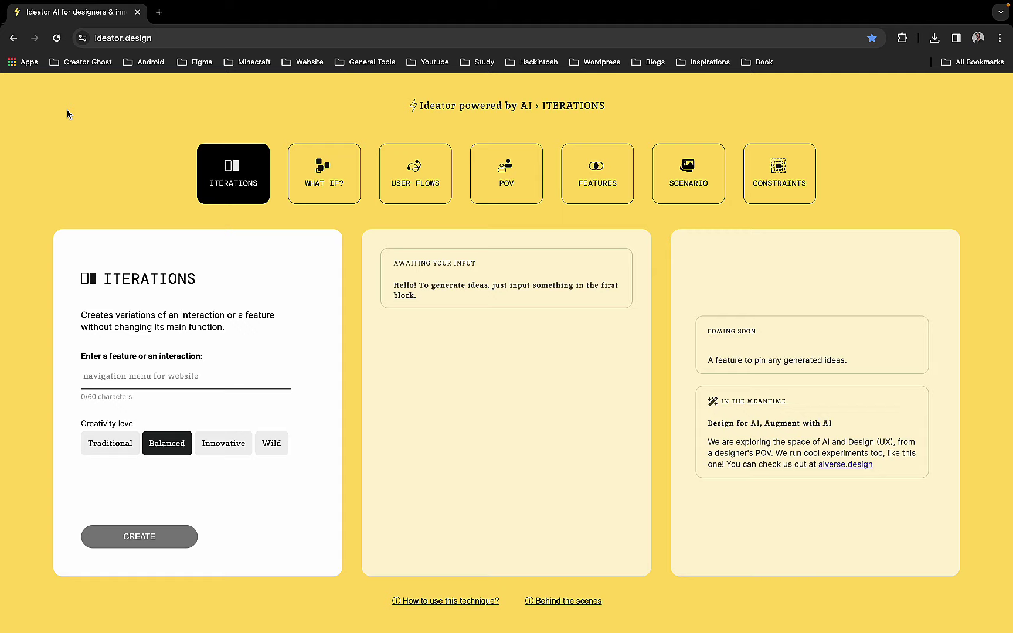
Step: Generate Iterations ideas for the feature "navigation workflow for an social media app" with Balanced creativity
left_click(127, 376)
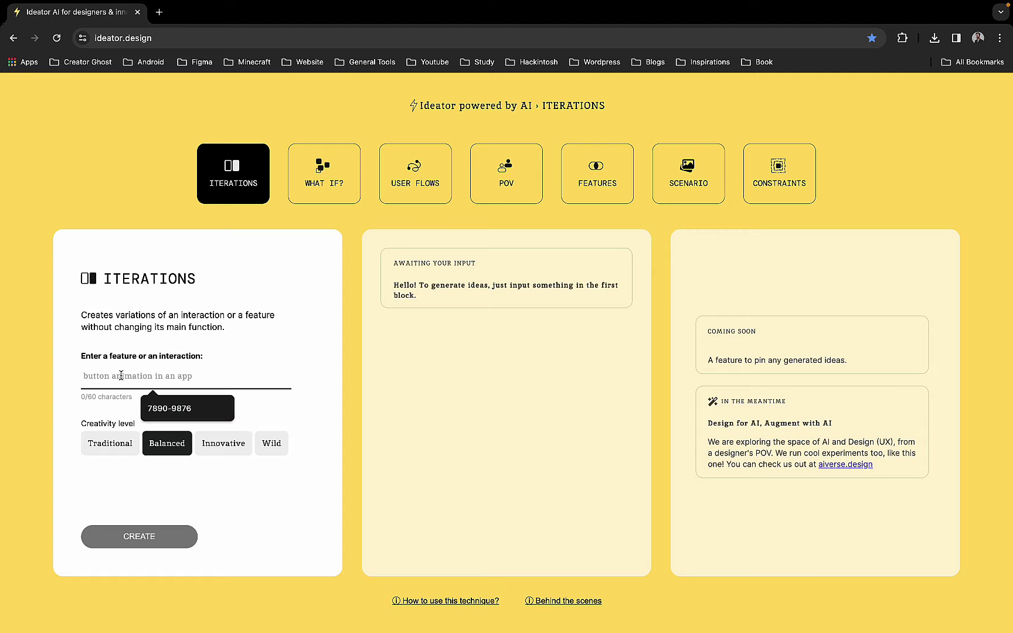
type("a")
key("BackSpace")
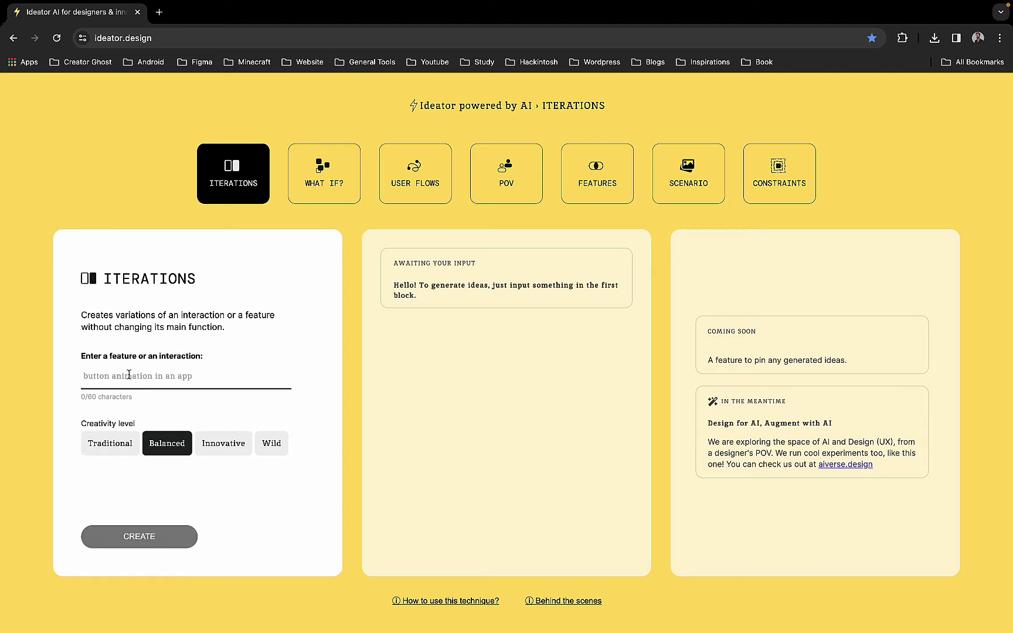
type("nav")
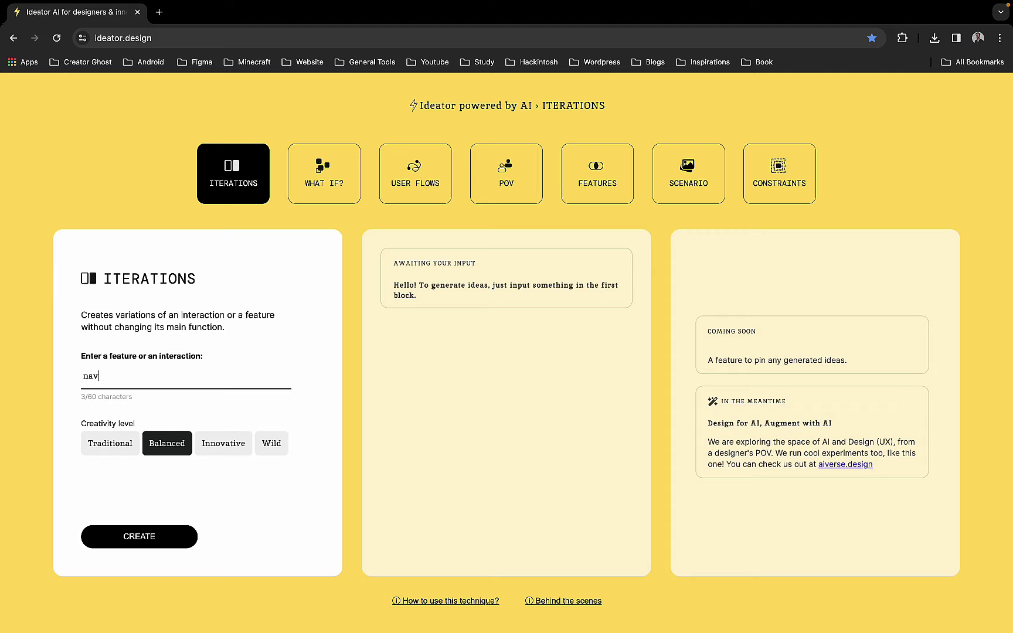
type("igation workflow fo")
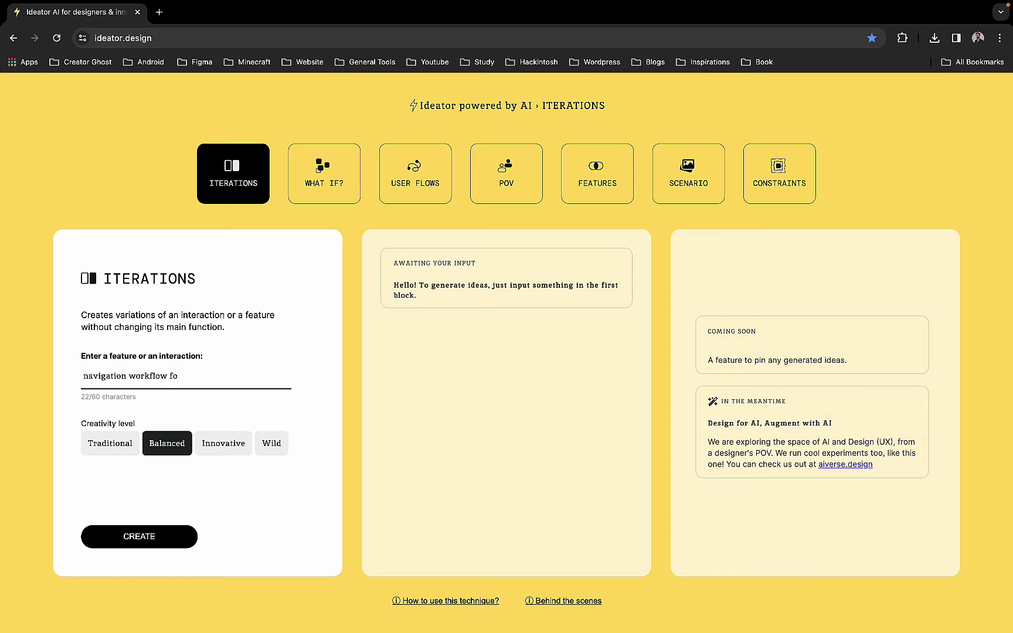
type("r an social media app")
left_click(135, 538)
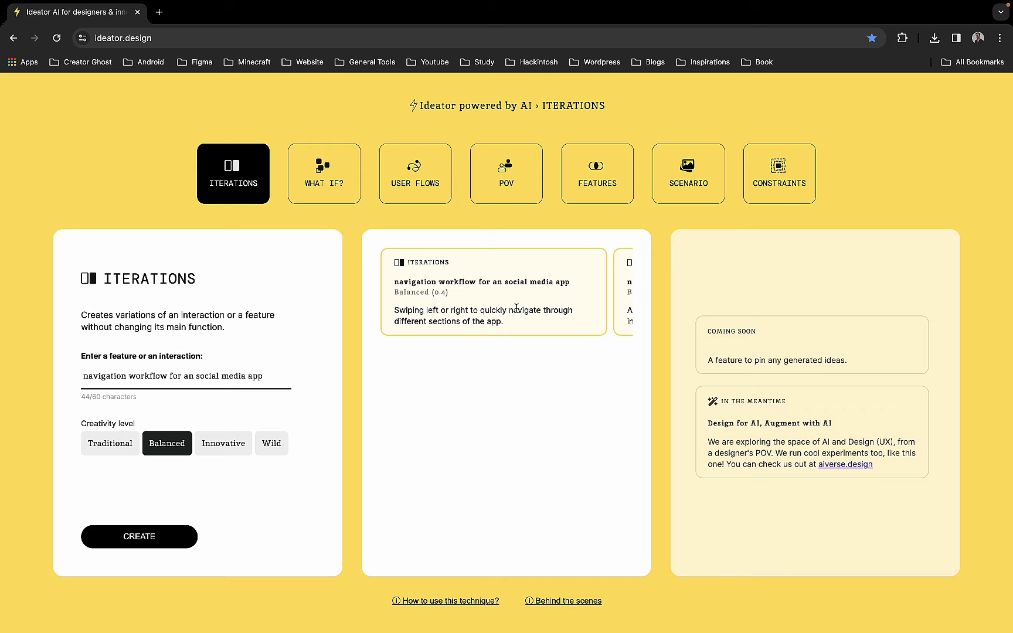
Step: Review the generated iteration ideas and create a second set from the same navigation workflow prompt
scroll(520, 308, "right", 5)
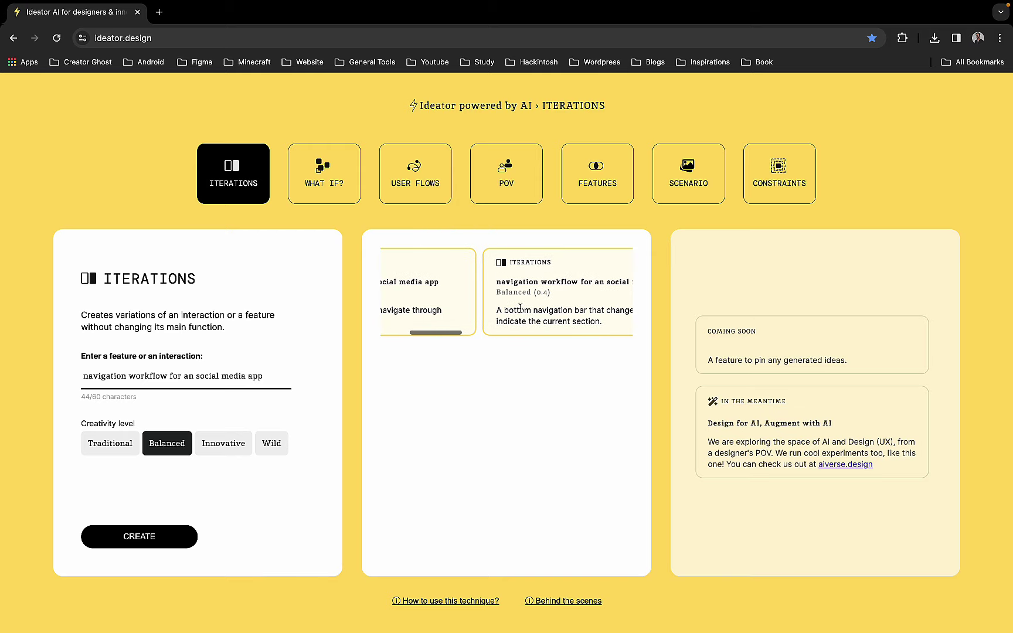
scroll(520, 308, "right", 2)
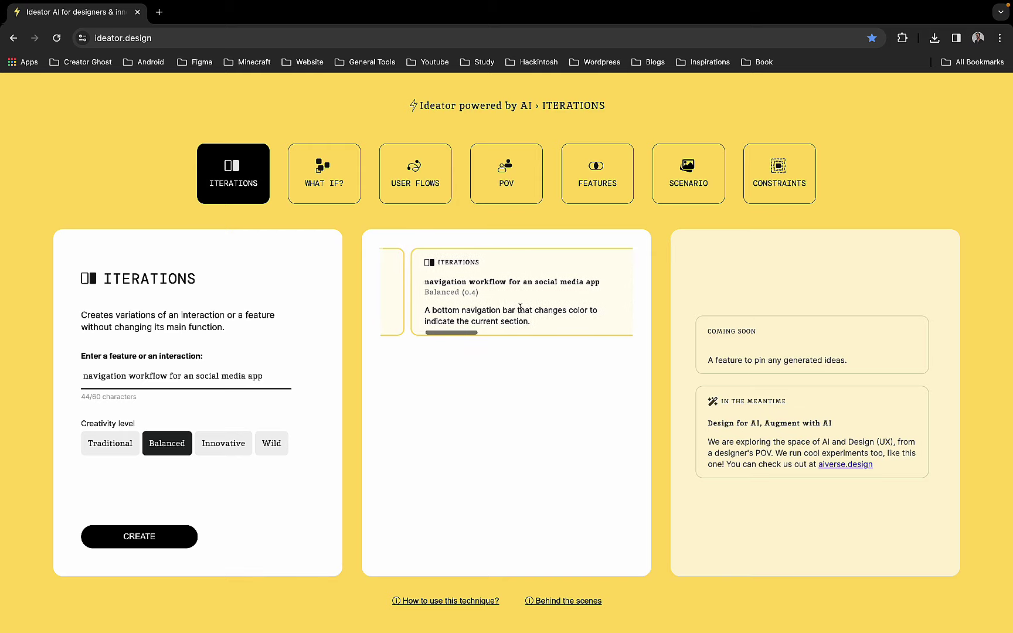
scroll(520, 307, "right", 5)
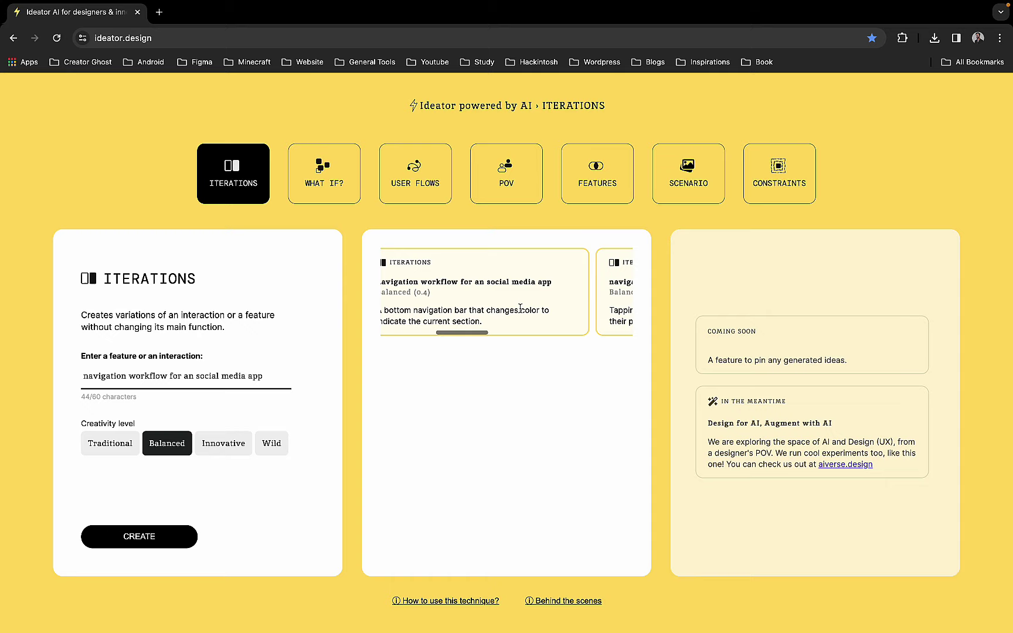
scroll(520, 310, "right", 4)
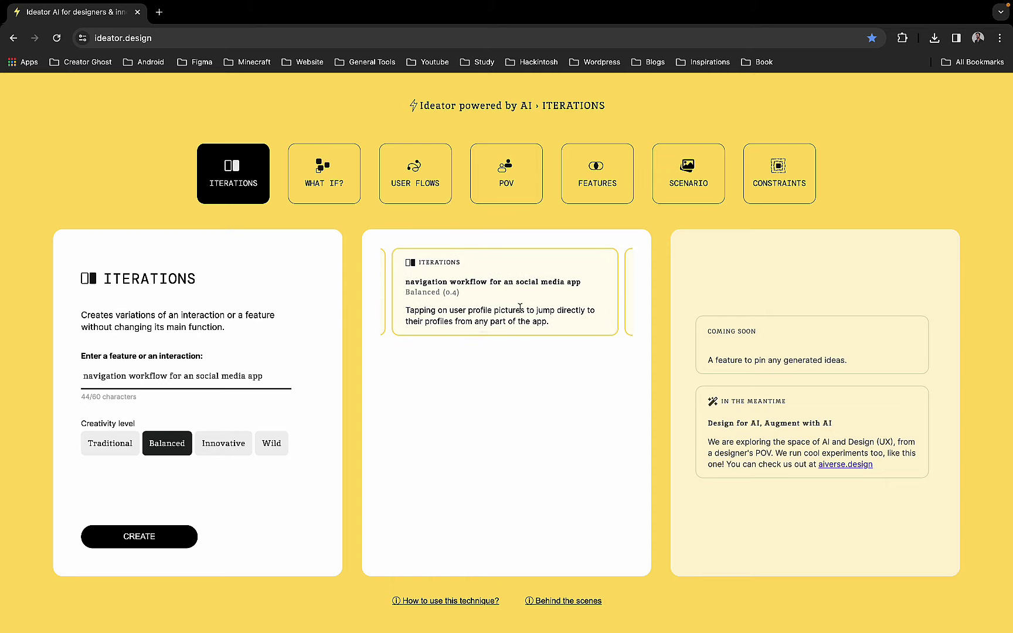
scroll(520, 307, "right", 8)
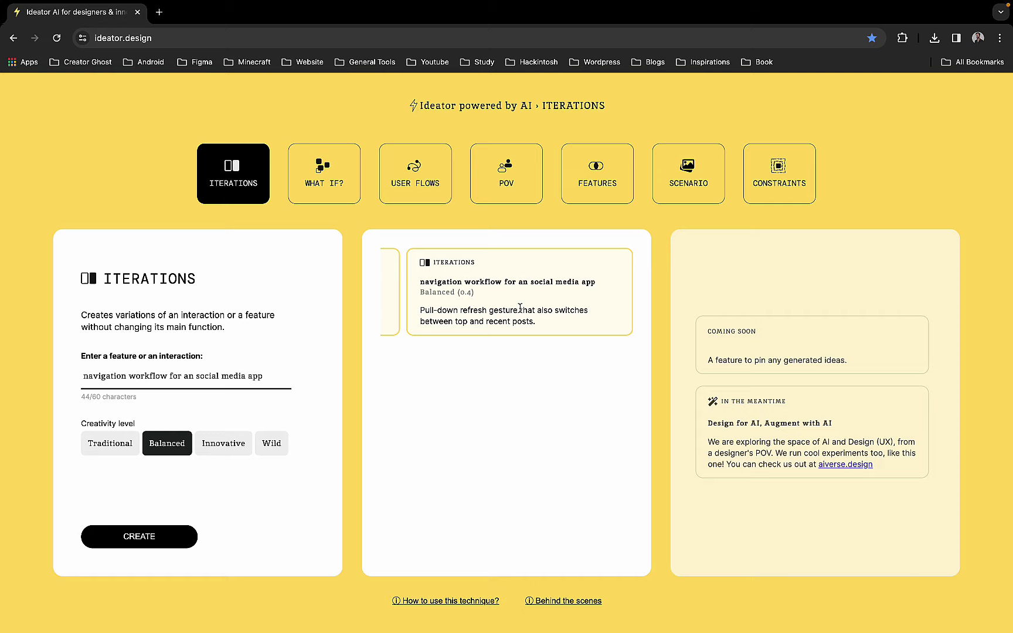
left_click(155, 540)
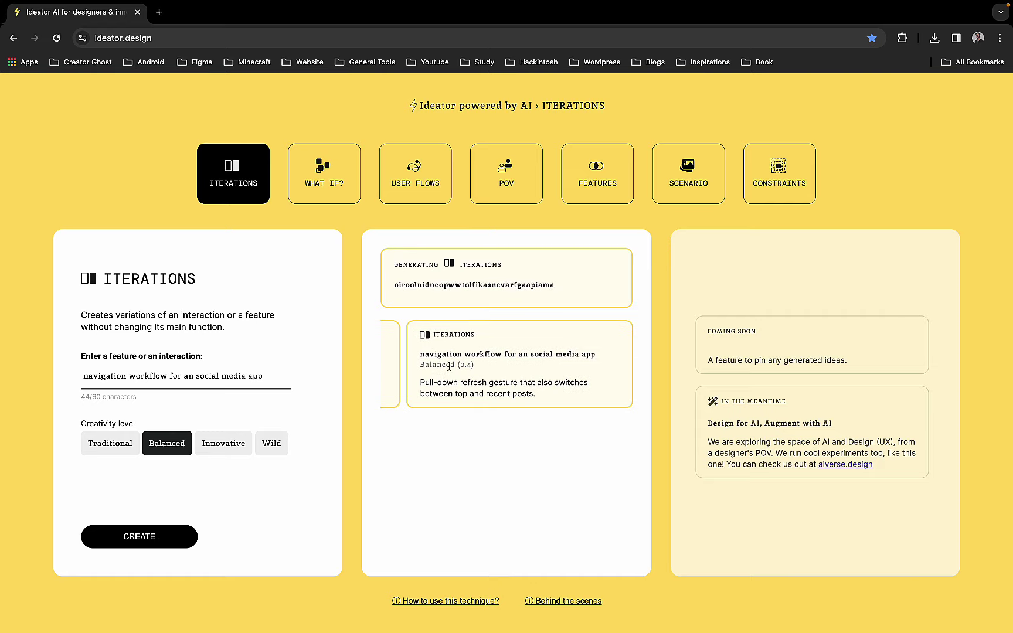
scroll(514, 318, "right", 5)
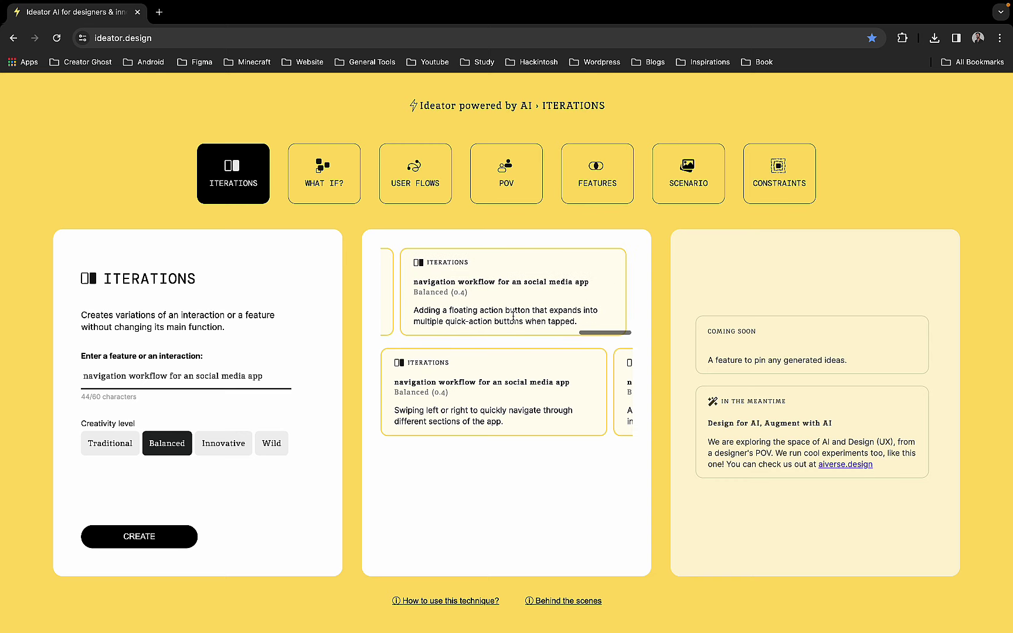
Step: Generate What If? ideas for "navigation workflow for an social media app" with Balanced creativity
left_click(324, 189)
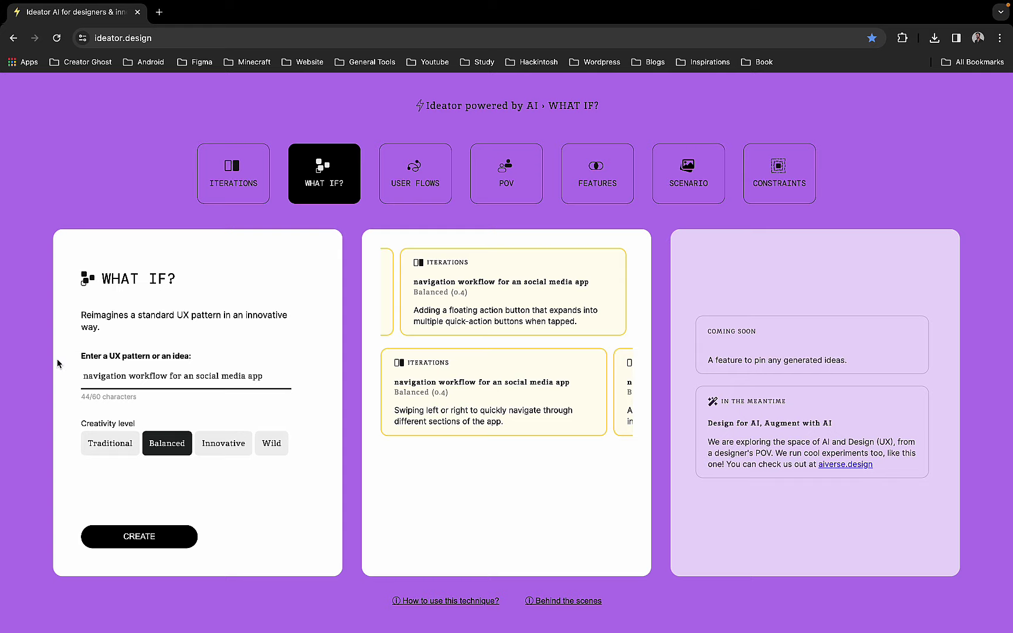
left_click_drag(107, 376, 200, 376)
left_click(197, 375)
left_click(138, 535)
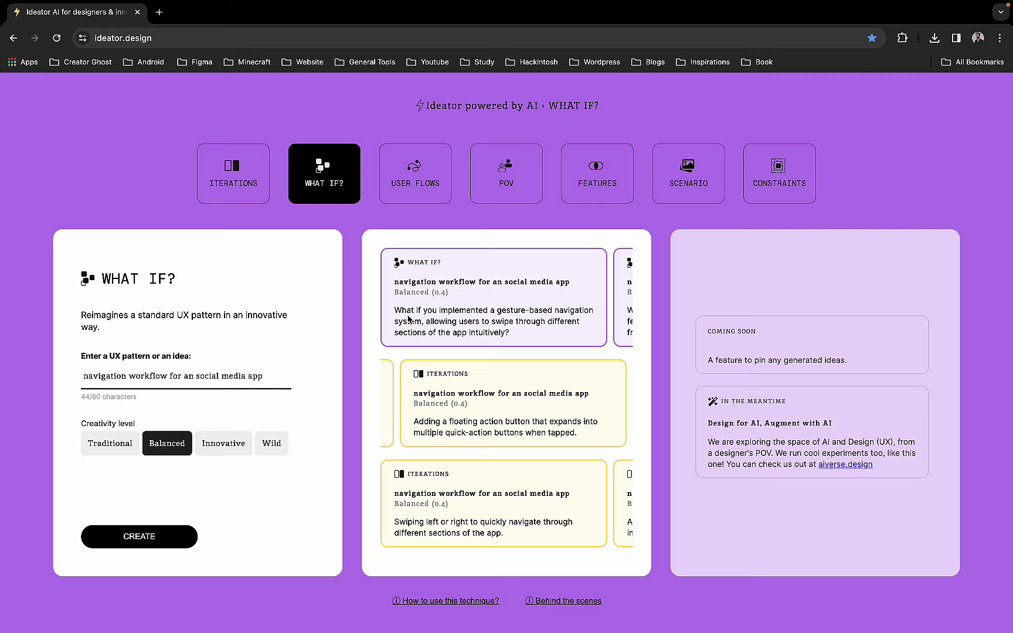
Step: Examine the series of generated What If? cards for the social media app's navigation workflow
scroll(409, 318, "right", 5)
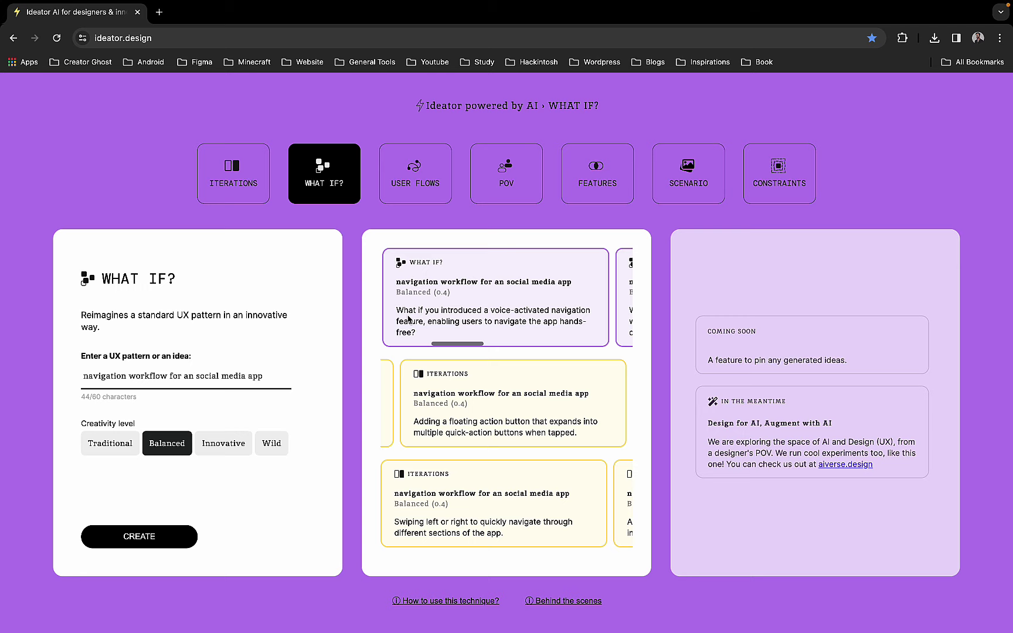
scroll(408, 318, "right", 5)
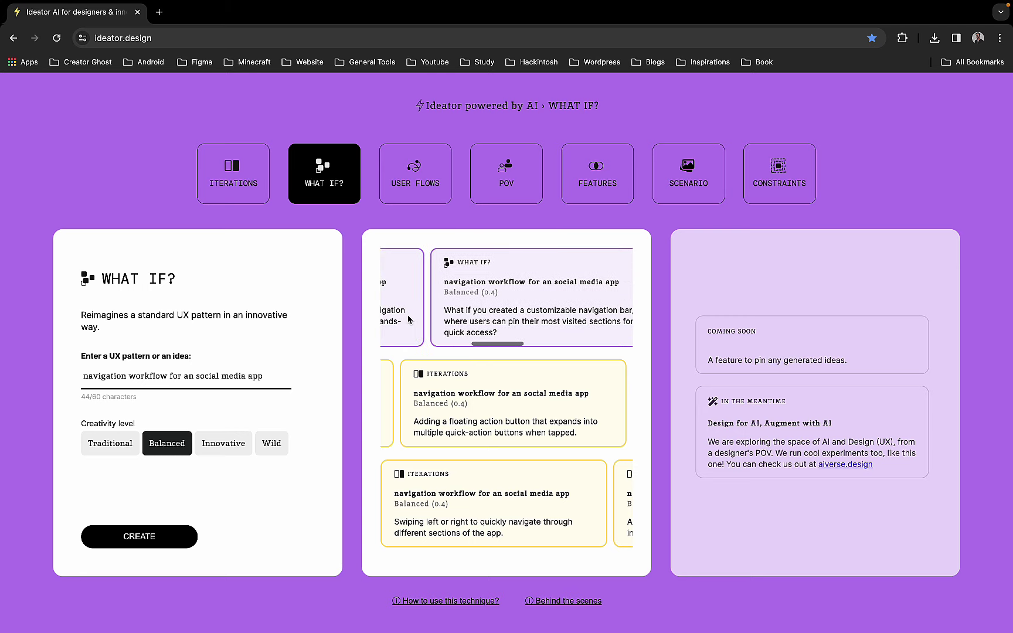
scroll(409, 318, "right", 5)
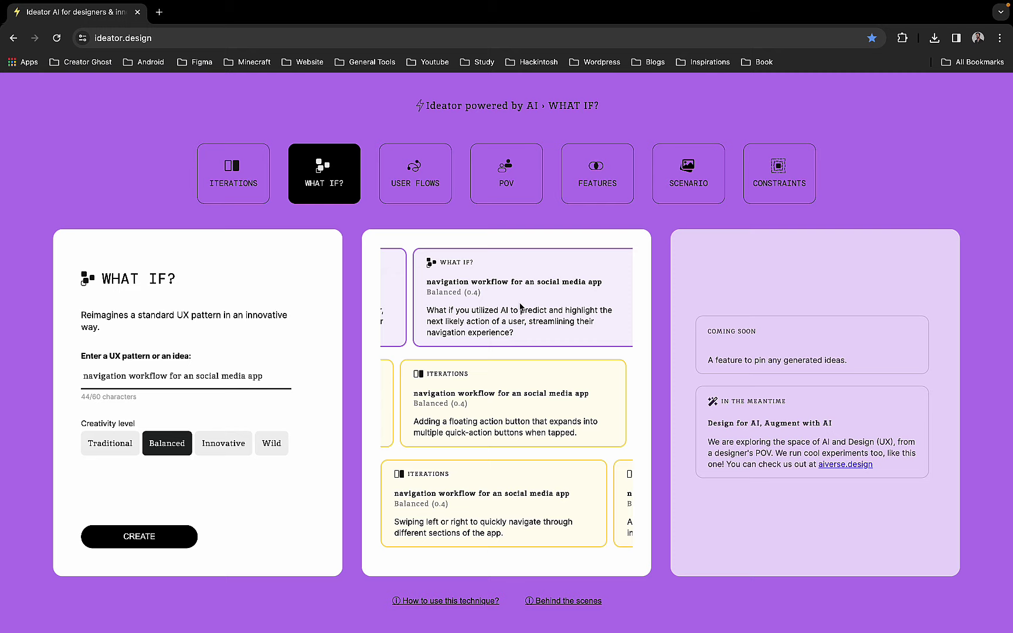
scroll(520, 306, "right", 5)
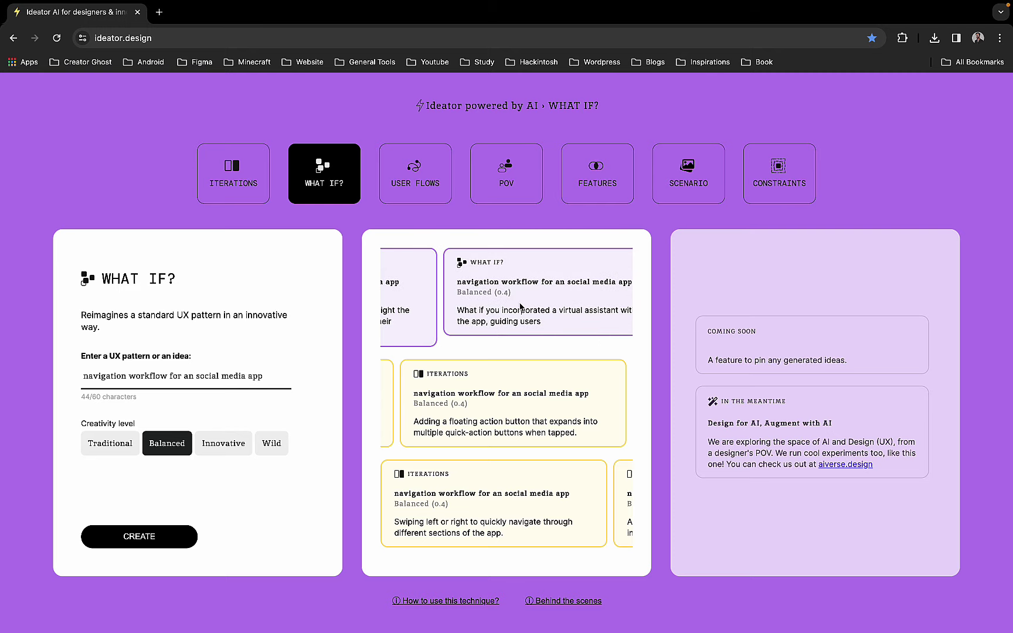
scroll(521, 306, "right", 2)
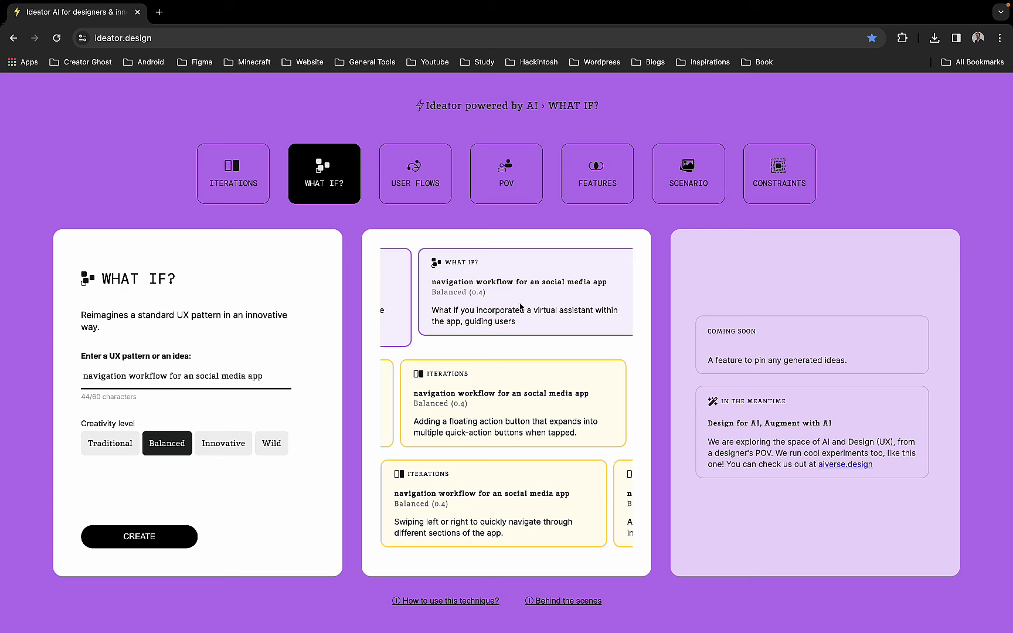
scroll(520, 306, "left", 8)
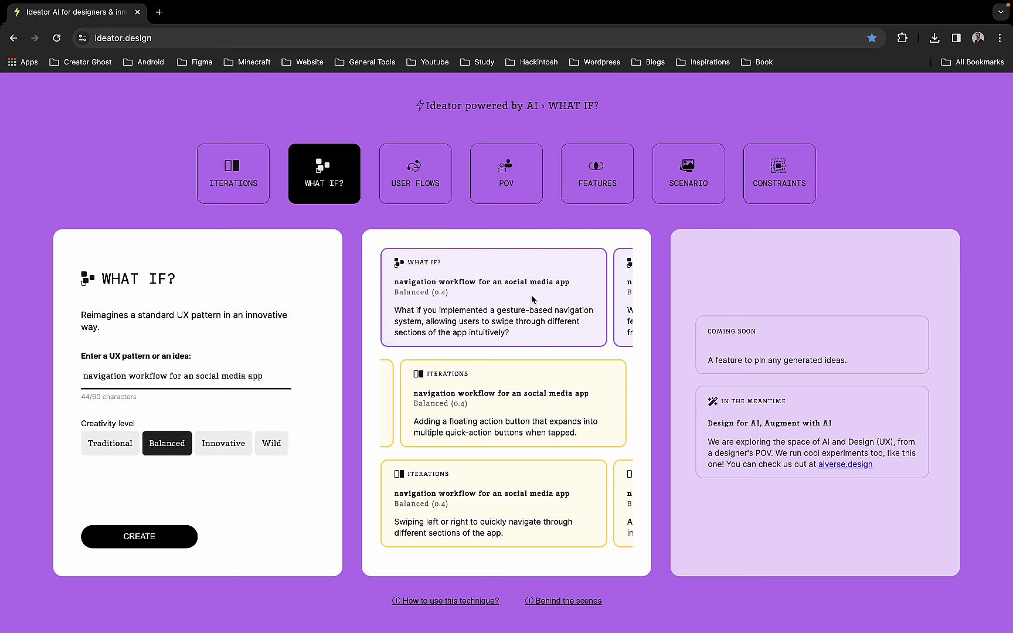
left_click_drag(491, 310, 552, 311)
scroll(554, 311, "right", 4)
scroll(553, 311, "right", 3)
scroll(551, 310, "right", 4)
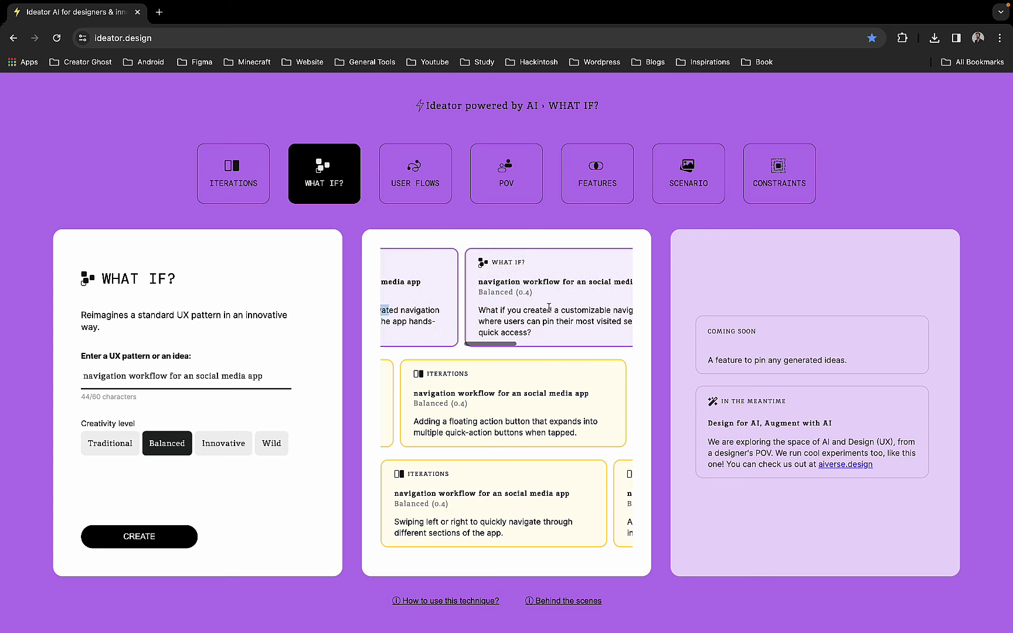
scroll(549, 308, "right", 4)
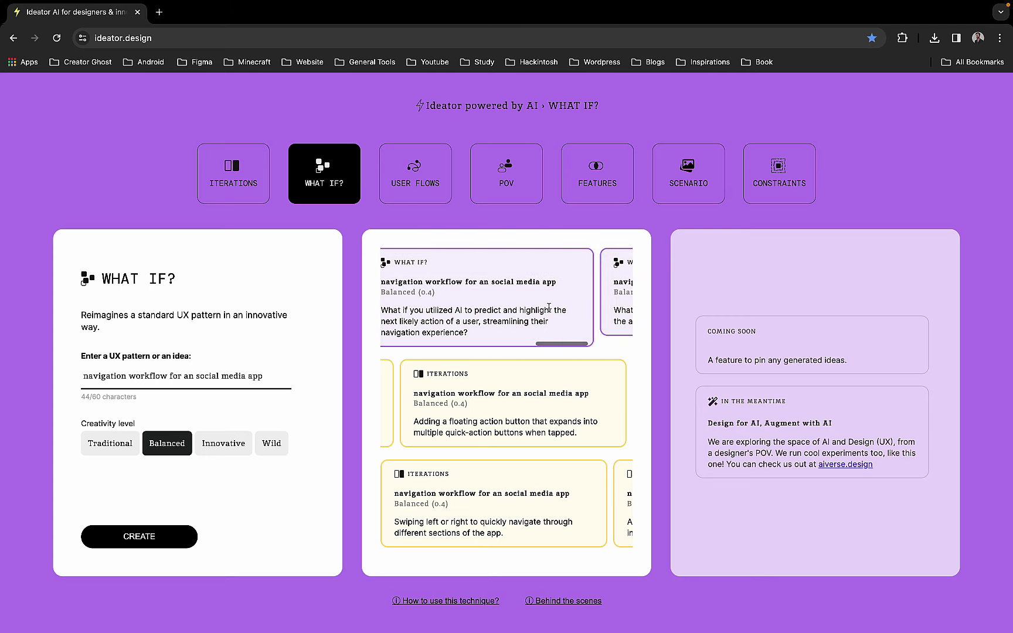
Step: Generate User Flows for the product "social media app" with Balanced creativity and review the resulting flow cards
left_click(414, 174)
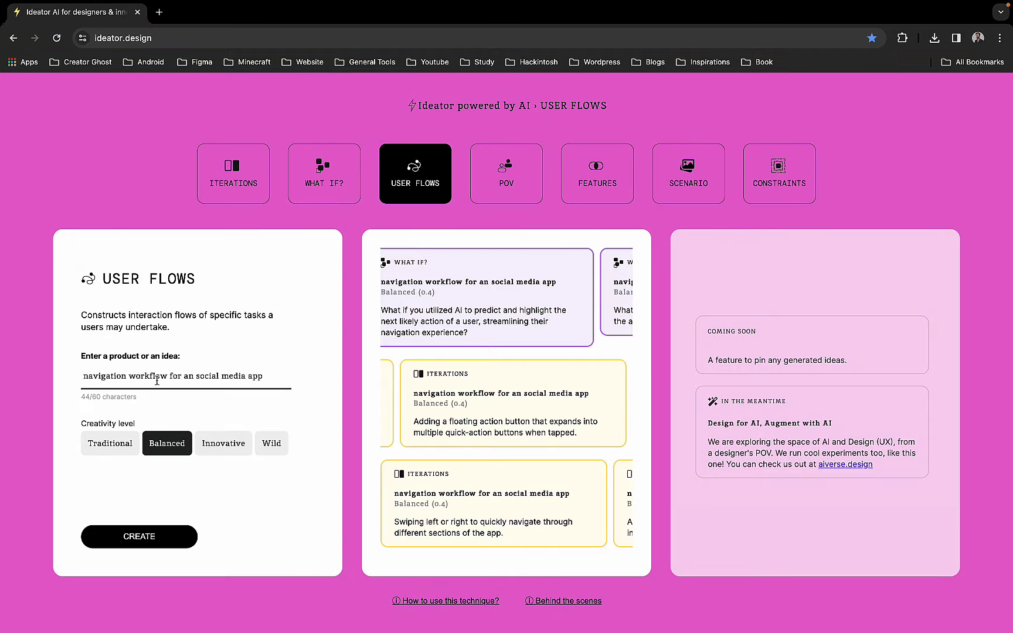
left_click_drag(199, 379, 48, 367)
type("s")
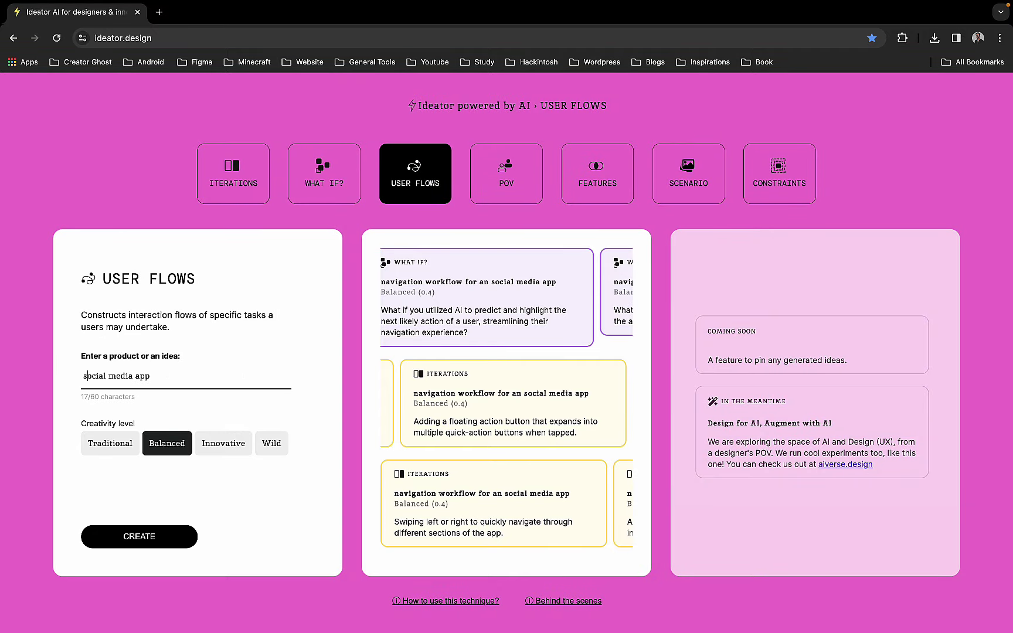
left_click(146, 539)
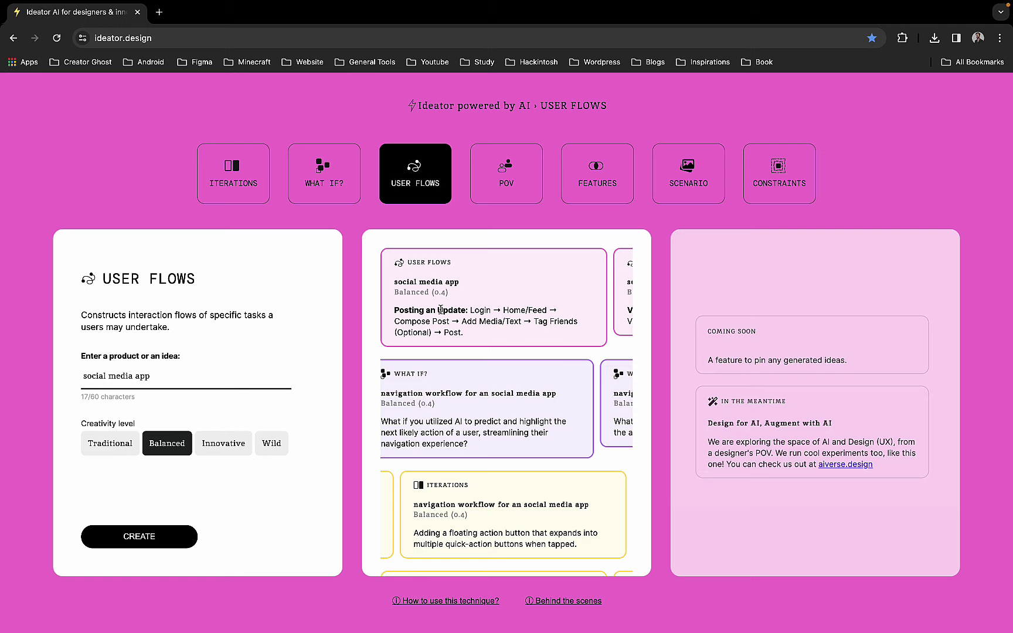
scroll(509, 309, "right", 5)
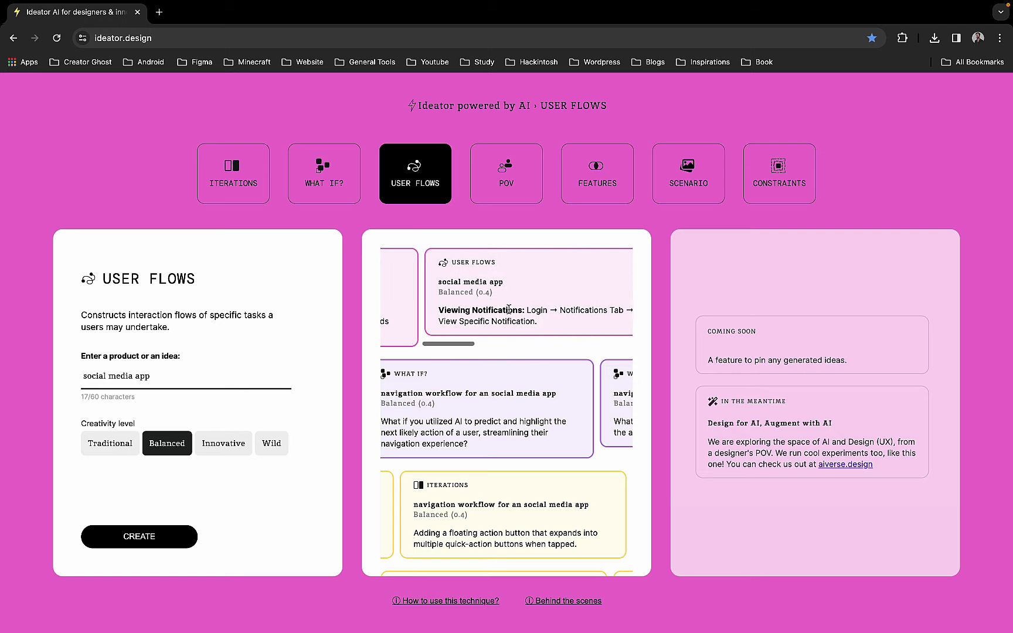
scroll(509, 309, "right", 5)
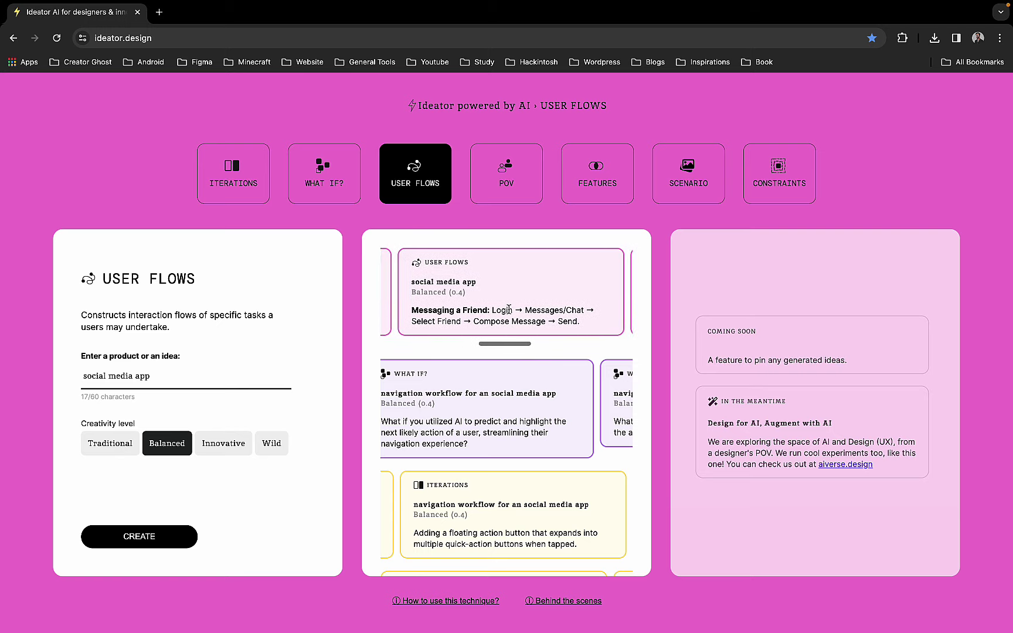
scroll(509, 309, "right", 5)
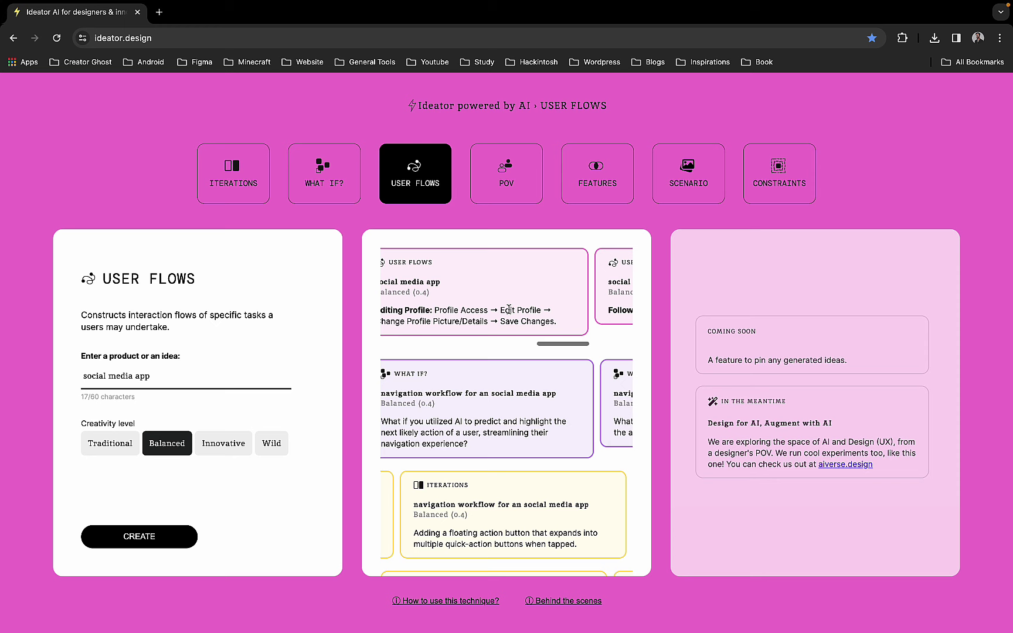
scroll(509, 312, "right", 3)
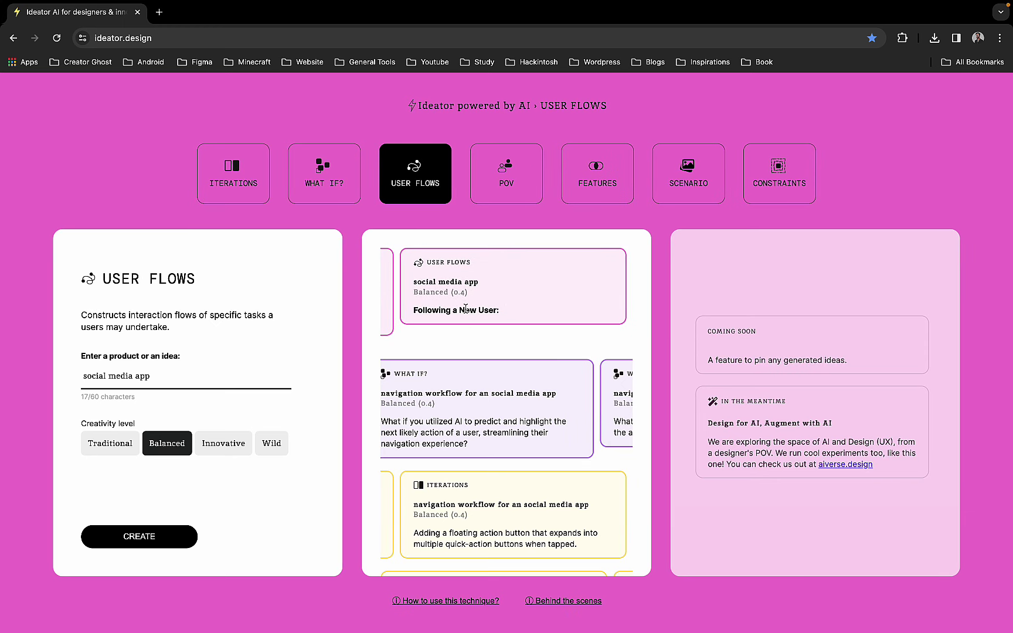
scroll(465, 309, "left", 1)
scroll(465, 309, "left", 5)
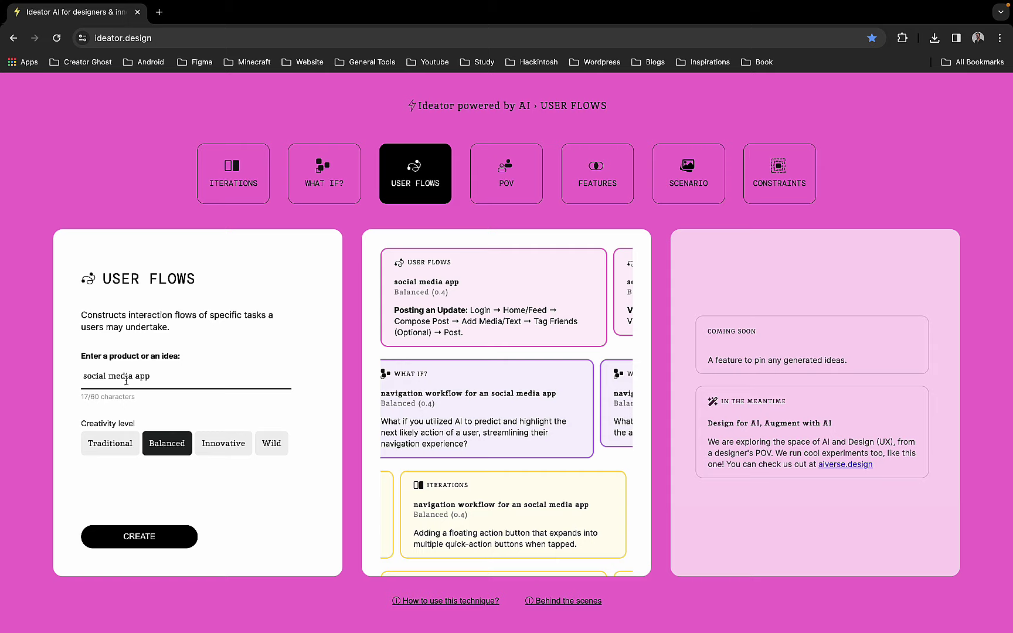
Step: Generate POV evaluations for "social media app from a 25 year old" and review the resulting perspective cards
left_click(524, 194)
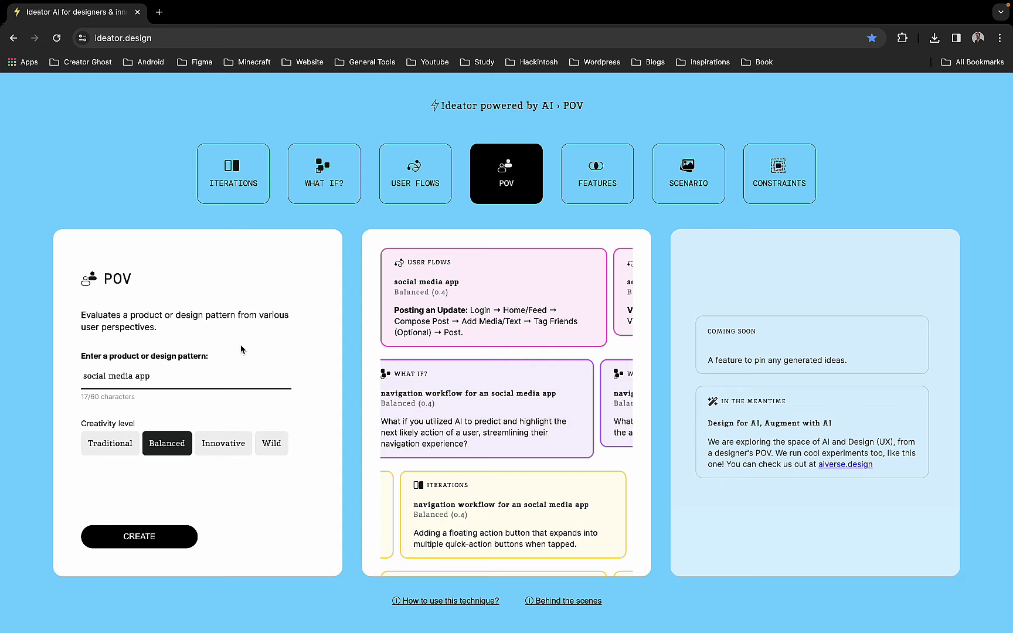
left_click(169, 377)
type("from a ")
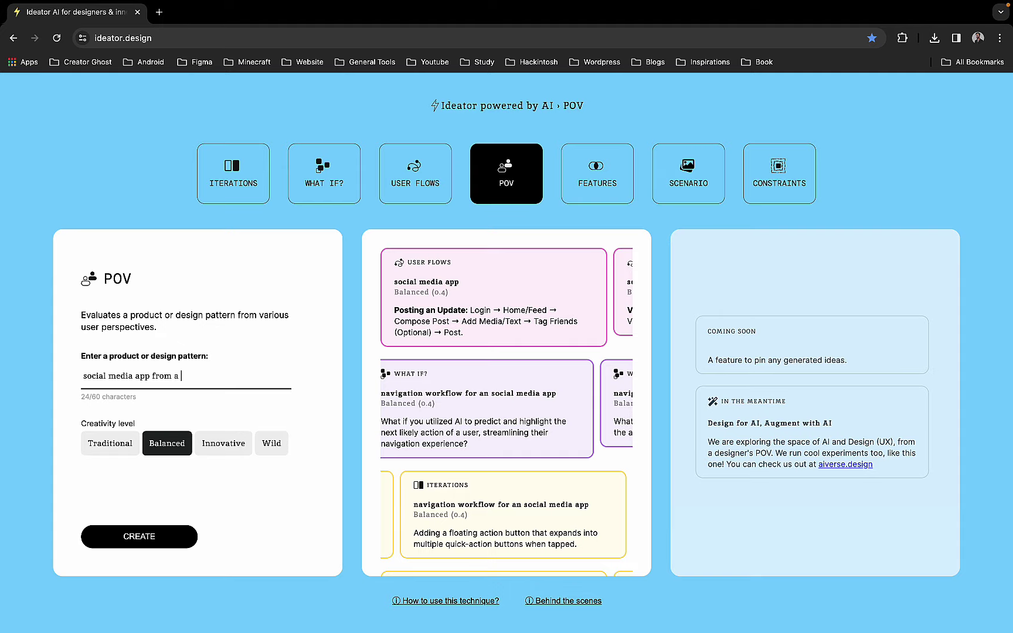
type("25 year old")
left_click(142, 544)
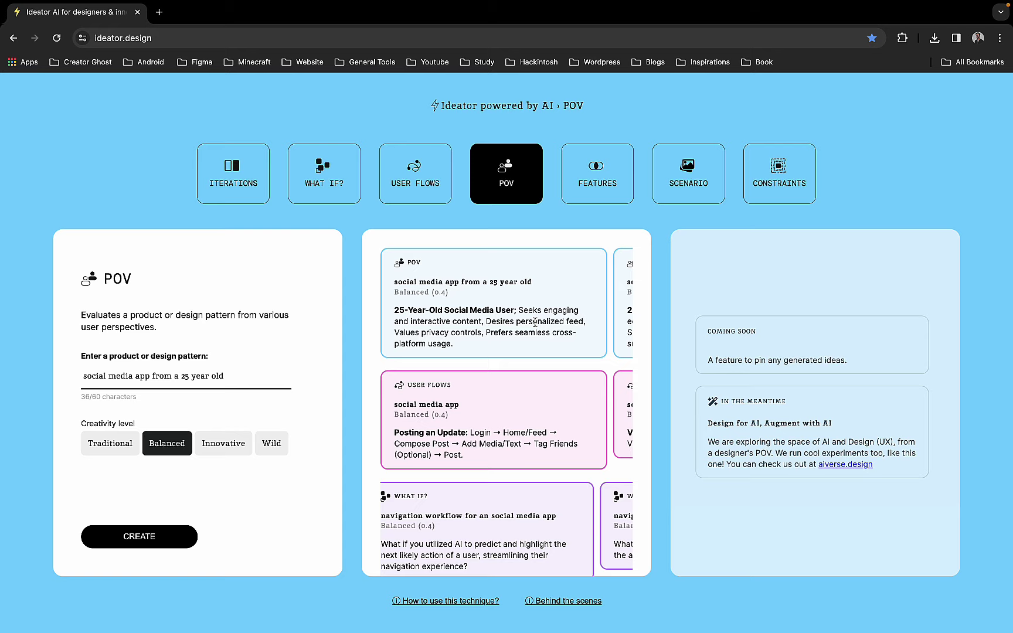
scroll(535, 322, "right", 5)
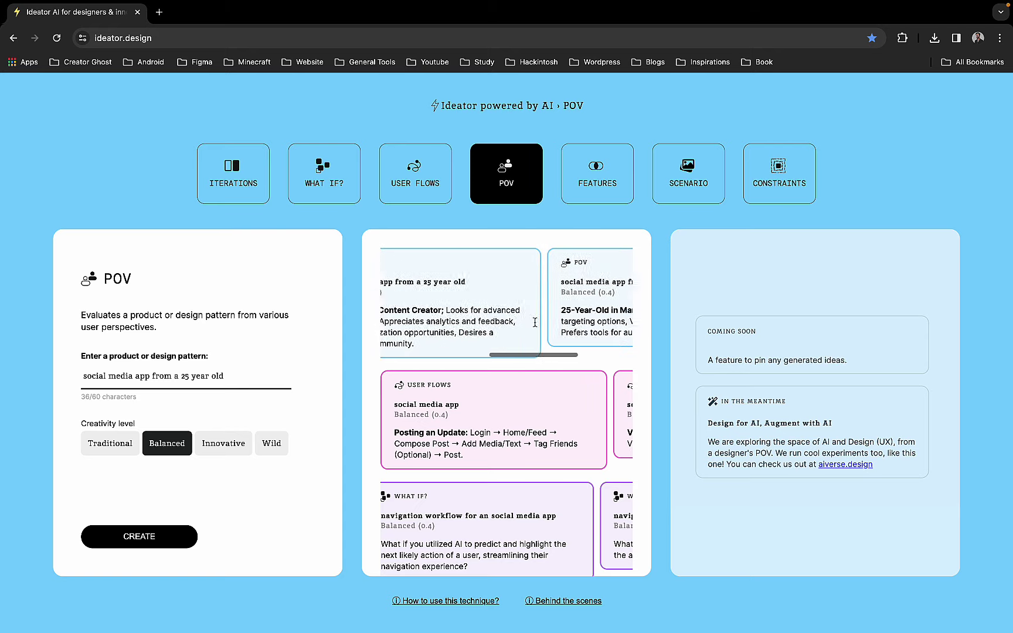
scroll(534, 322, "right", 5)
Step: Generate Features concepts for "social media app from a 25 year old" with Balanced creativity and review the resulting feature cards
left_click(595, 179)
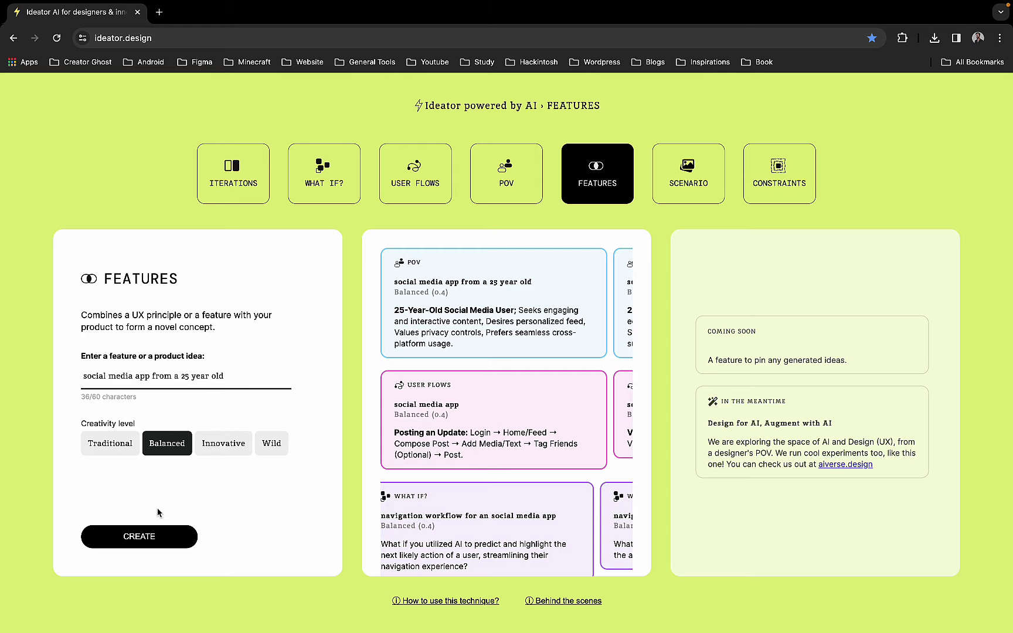
left_click(146, 536)
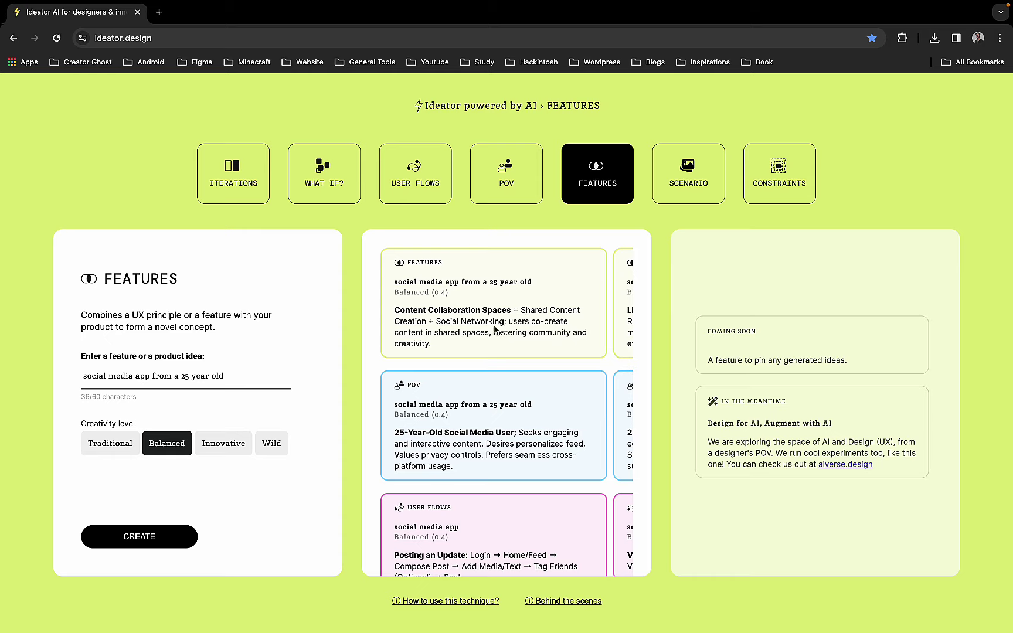
scroll(494, 329, "right", 5)
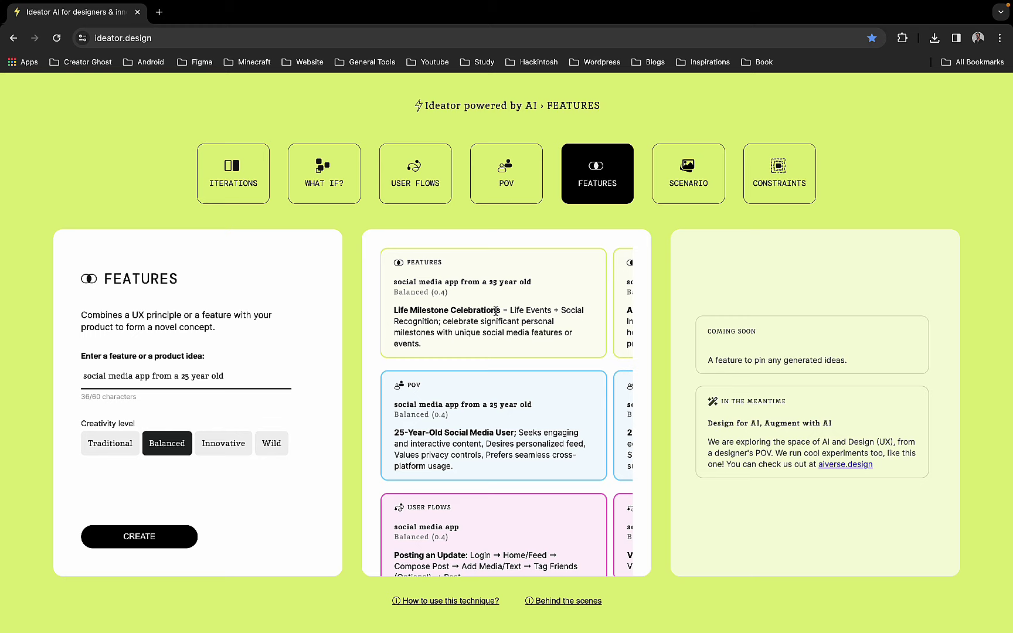
scroll(496, 311, "right", 8)
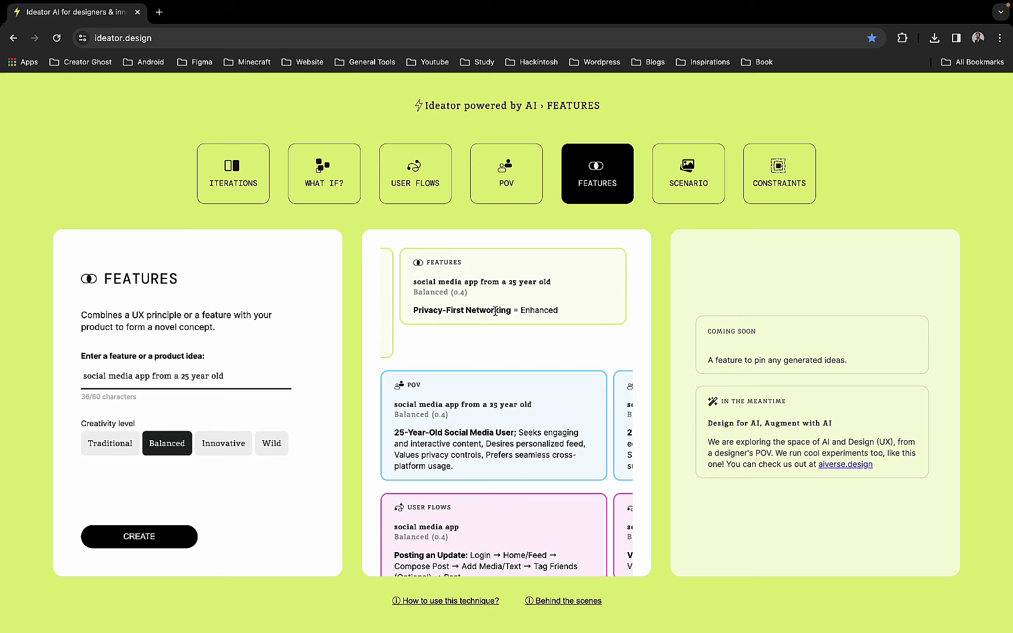
scroll(495, 312, "right", 2)
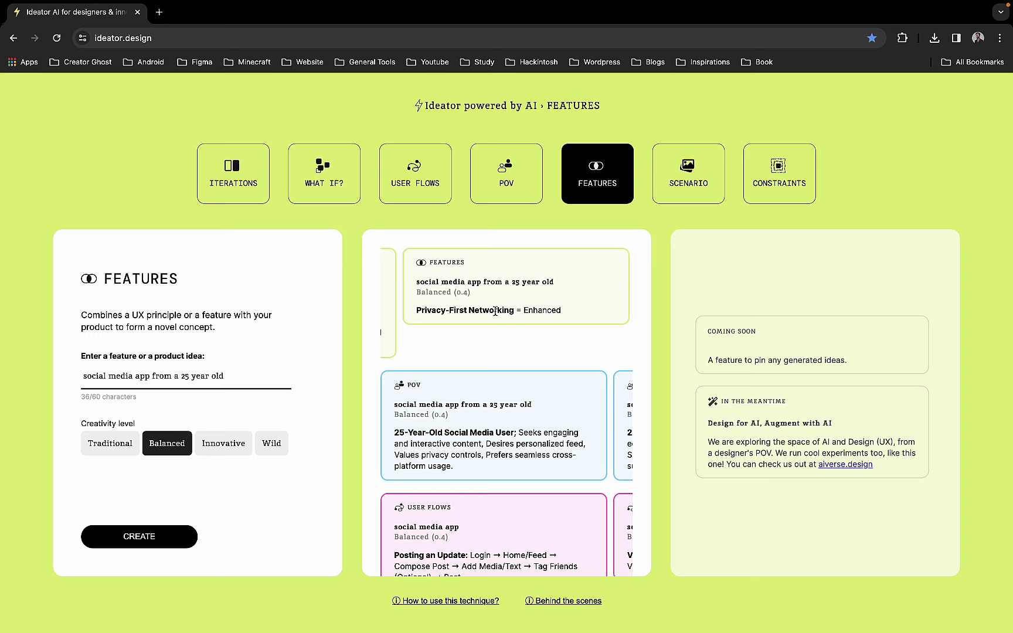
Step: Generate Scenario stories for "social media app from a 25 year old" with Balanced creativity and read through the resulting scenario cards
left_click(688, 192)
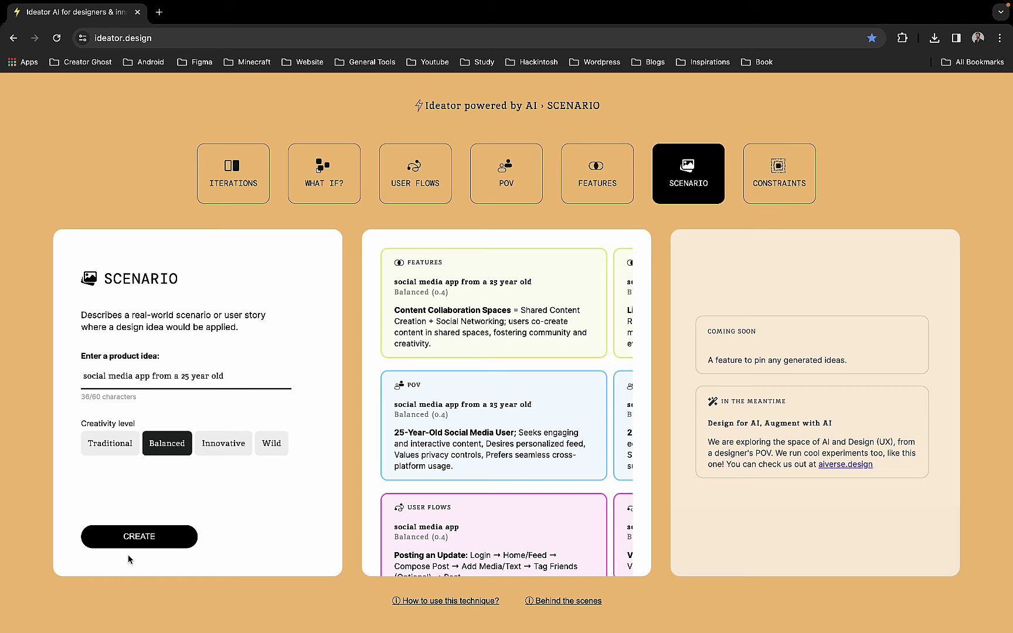
left_click(141, 541)
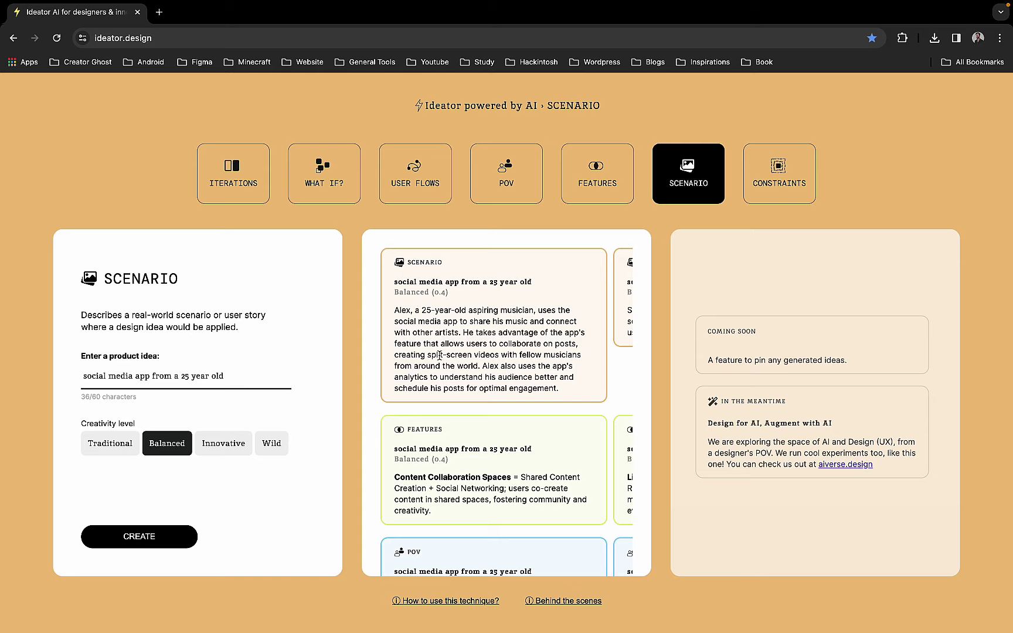
left_click_drag(393, 311, 533, 311)
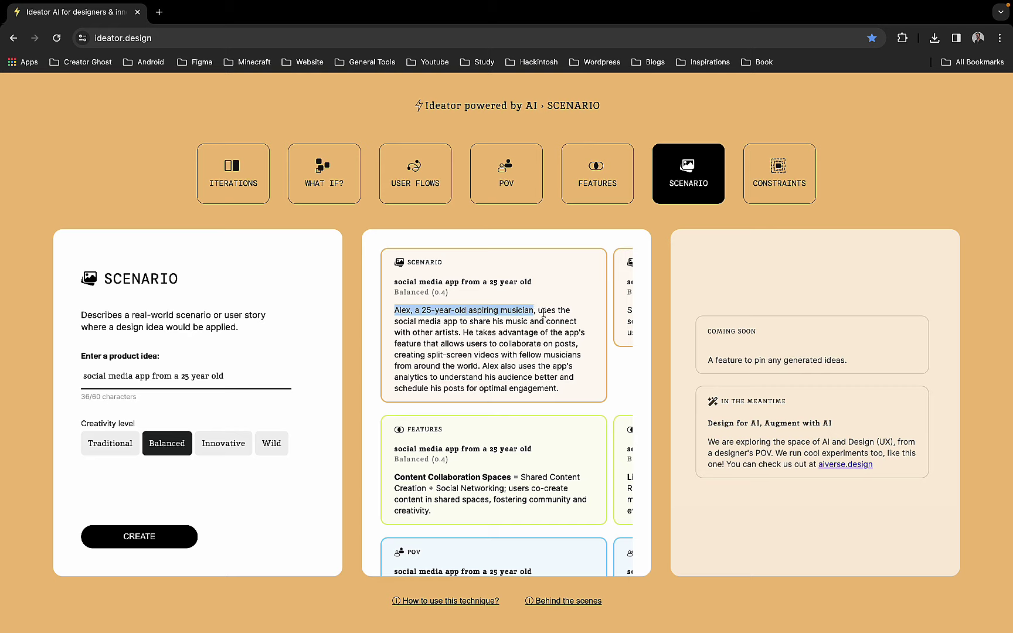
left_click(454, 332)
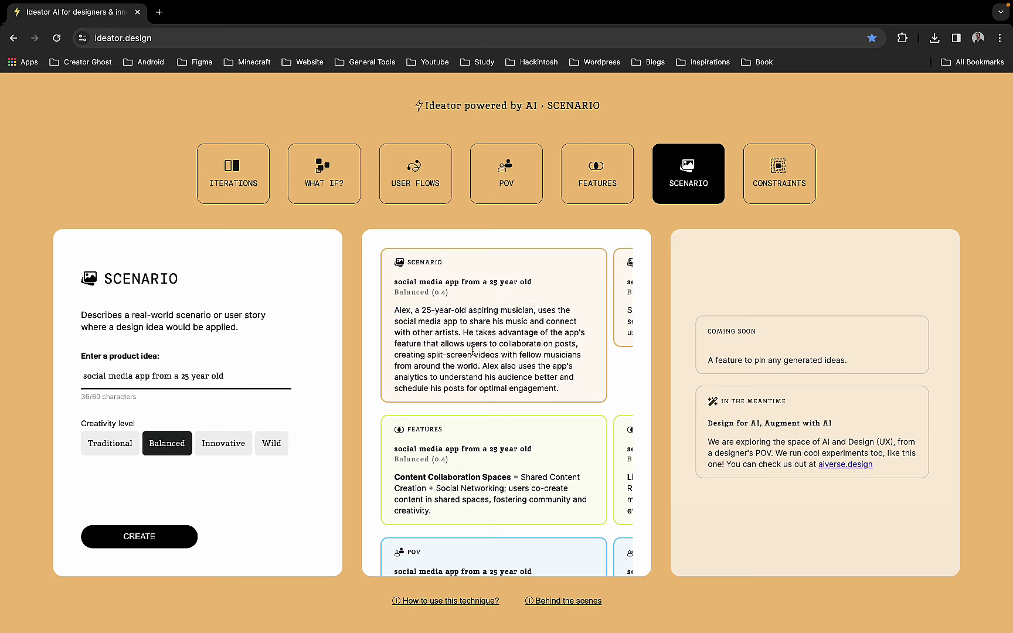
scroll(472, 351, "right", 5)
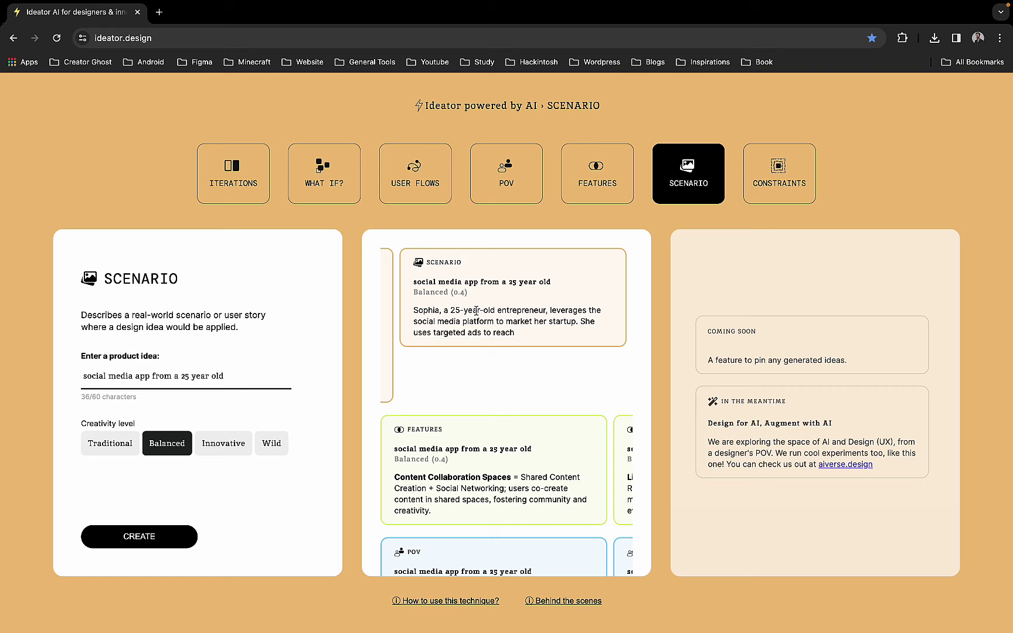
scroll(477, 311, "left", 3)
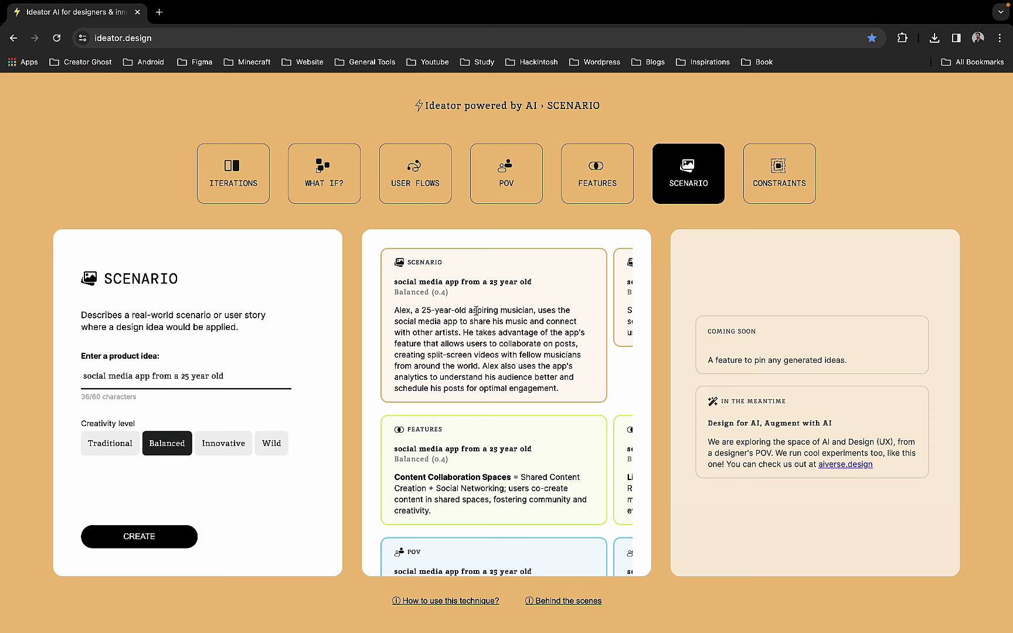
Step: Generate Constraints for the product idea "social media app" with Balanced creativity and review the resulting constraint cards
left_click(779, 173)
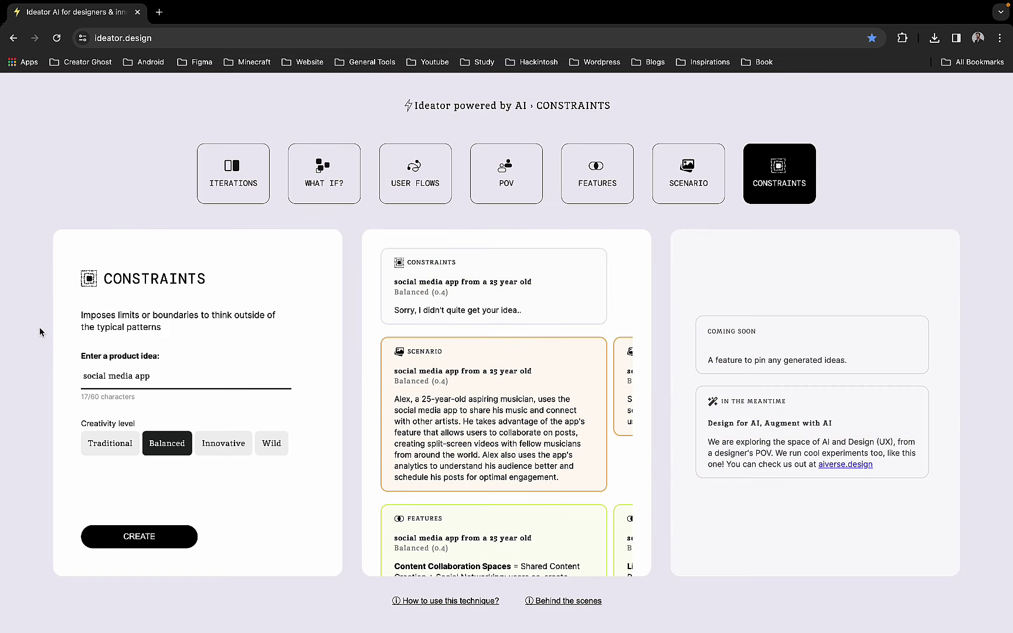
left_click(151, 537)
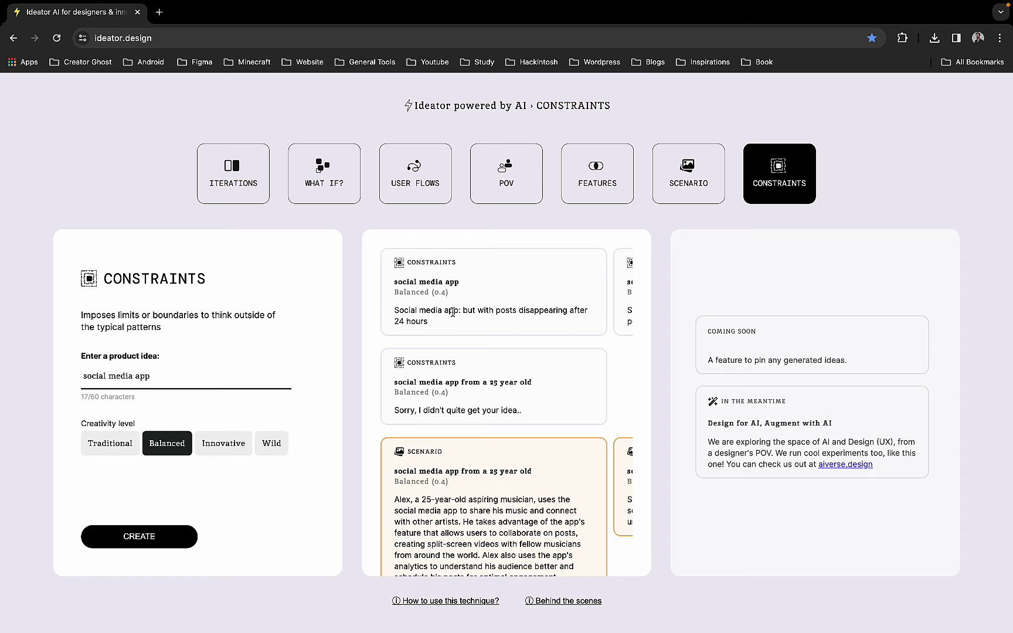
scroll(456, 312, "right", 5)
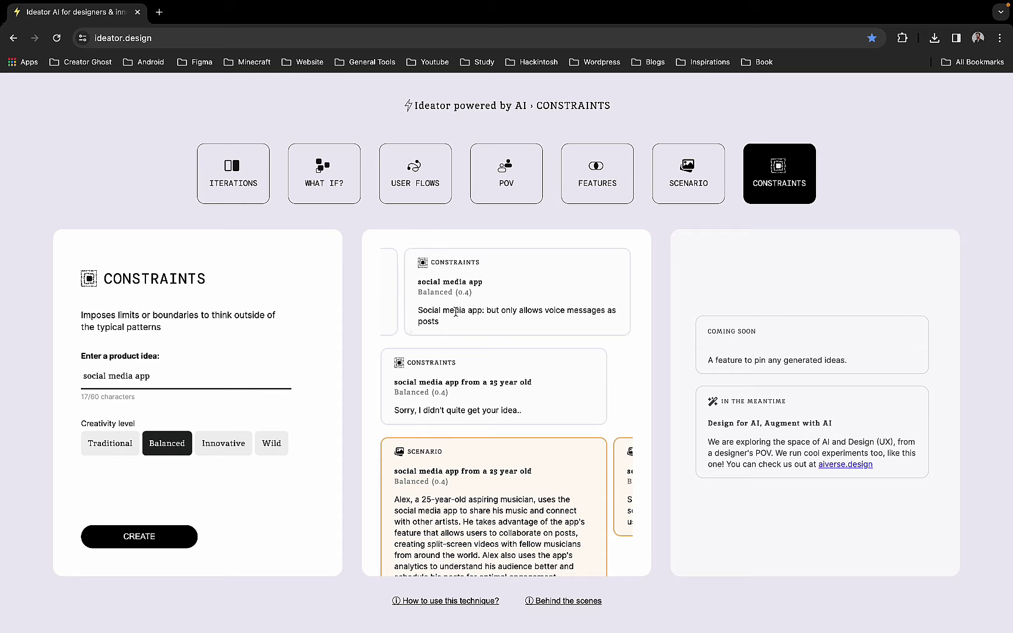
scroll(456, 312, "right", 2)
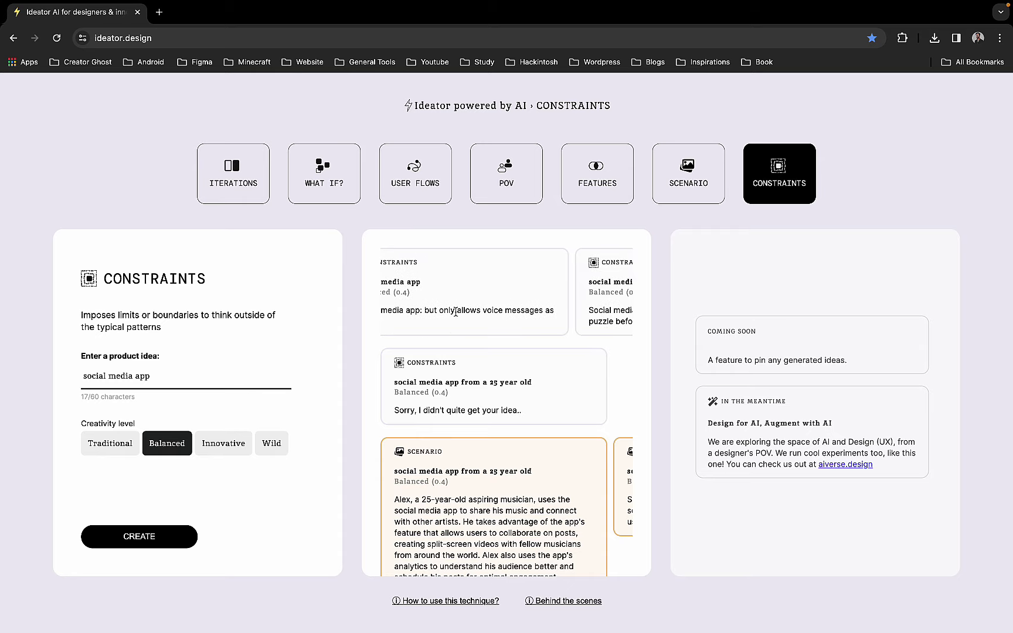
scroll(456, 311, "right", 3)
scroll(456, 312, "right", 2)
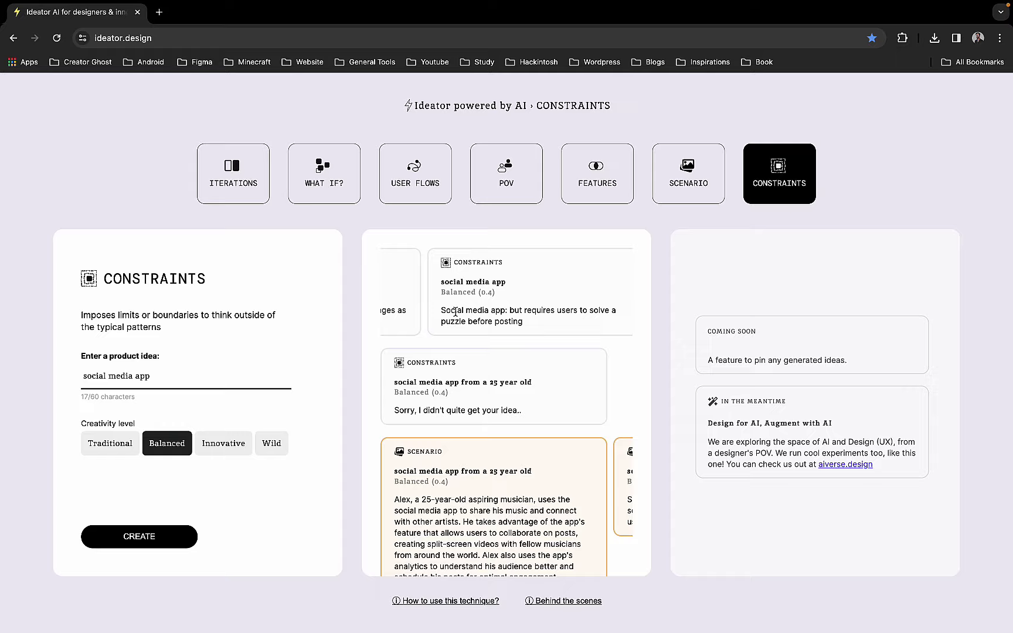
scroll(456, 312, "right", 5)
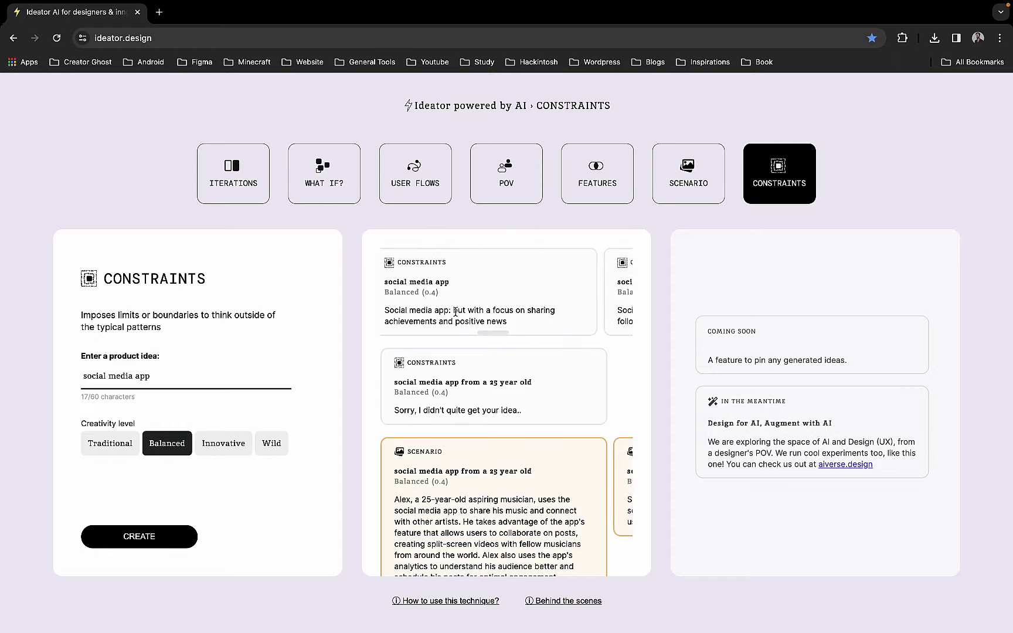
Step: Look through the full history of generated idea cards down to the earliest ones, and return to the Iterations technique
scroll(463, 427, "down", 2)
scroll(462, 426, "down", 5)
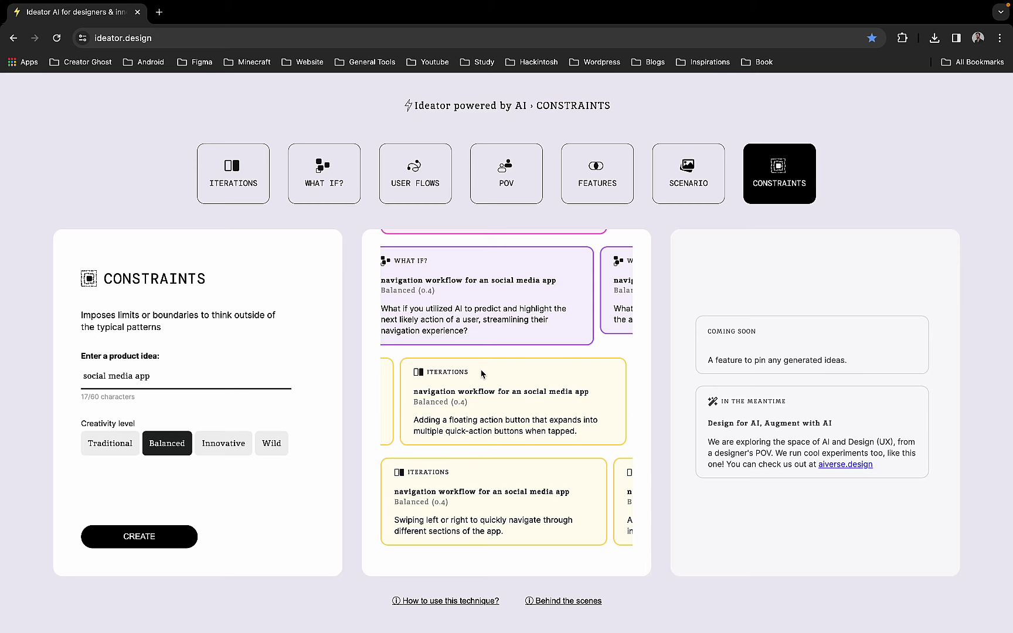
scroll(477, 387, "up", 8)
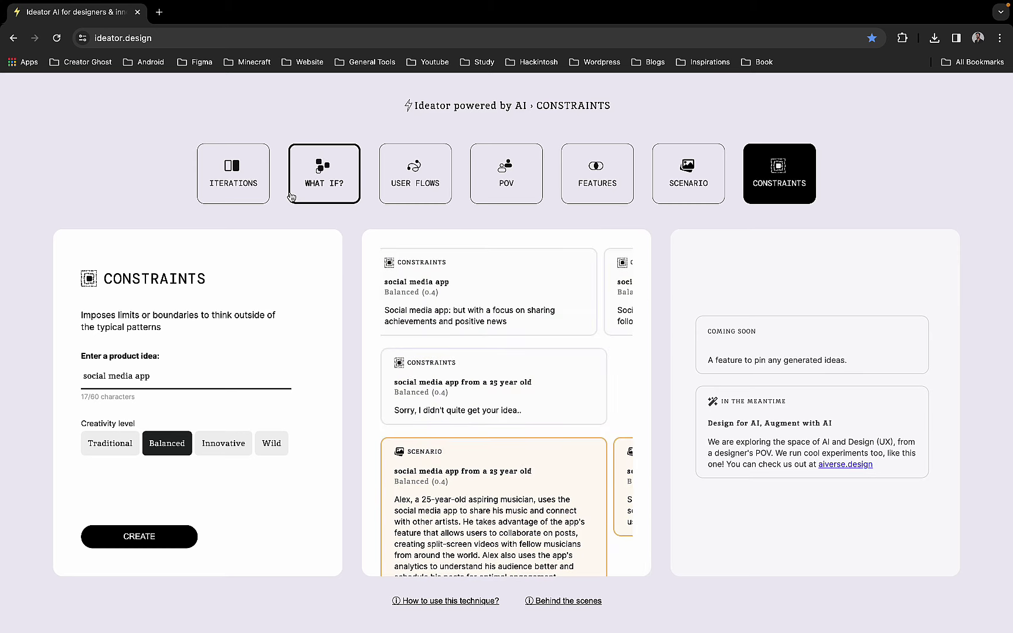
left_click(237, 200)
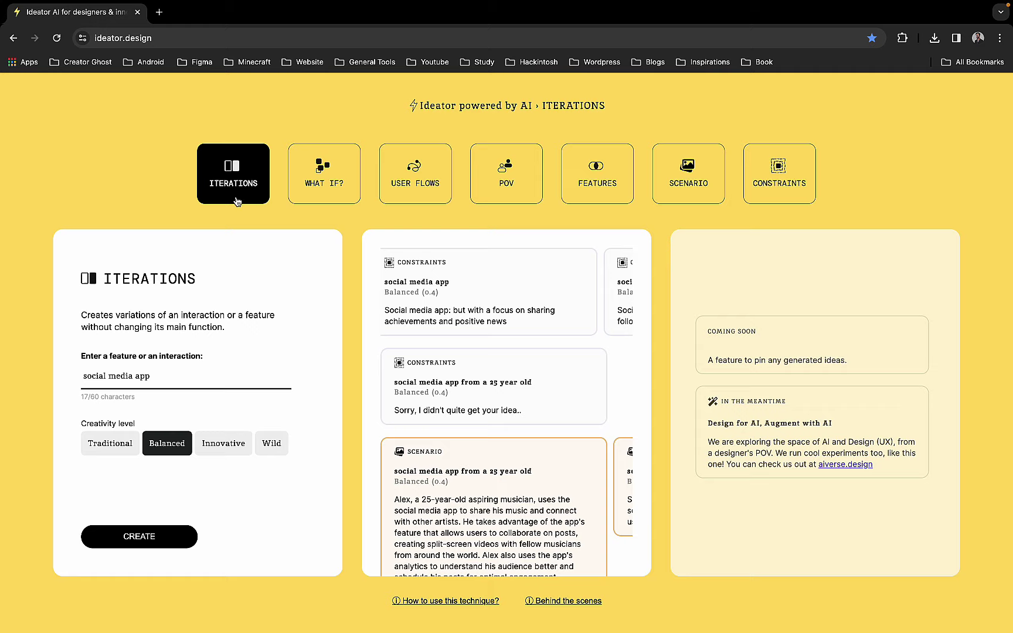